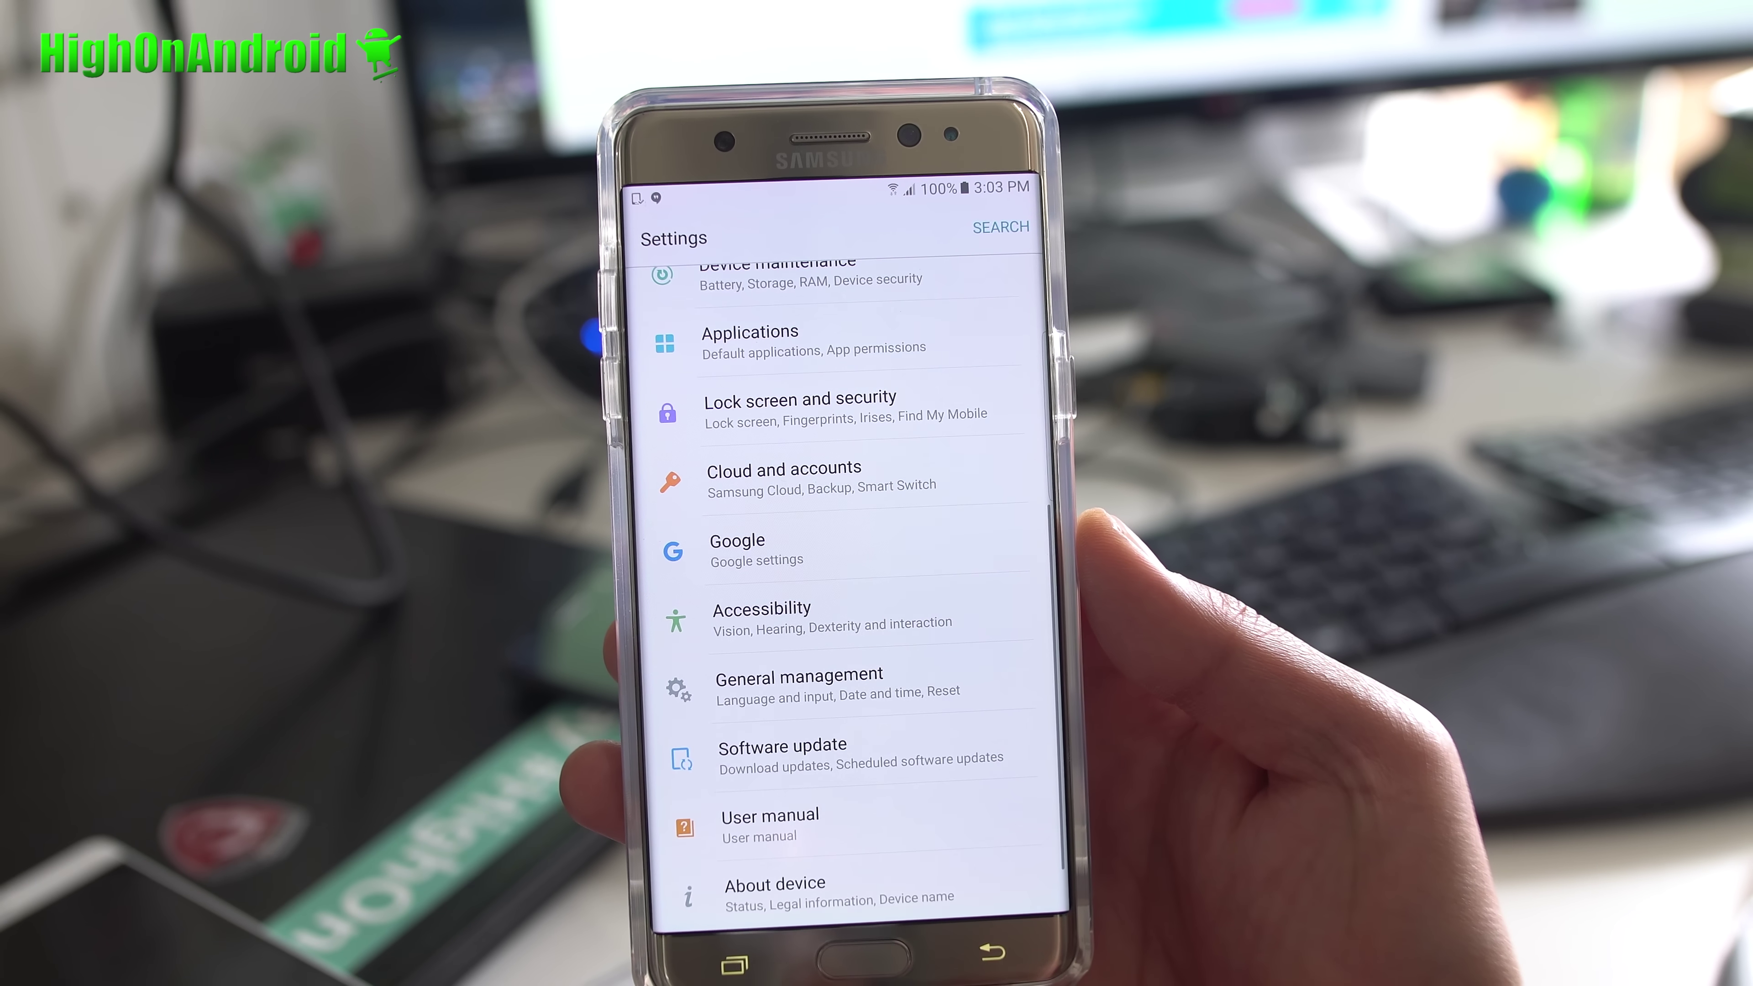
Switch on OEM unlock in Developer options and confirm it with the phone's unlock pattern
scroll(938, 704, down, 2)
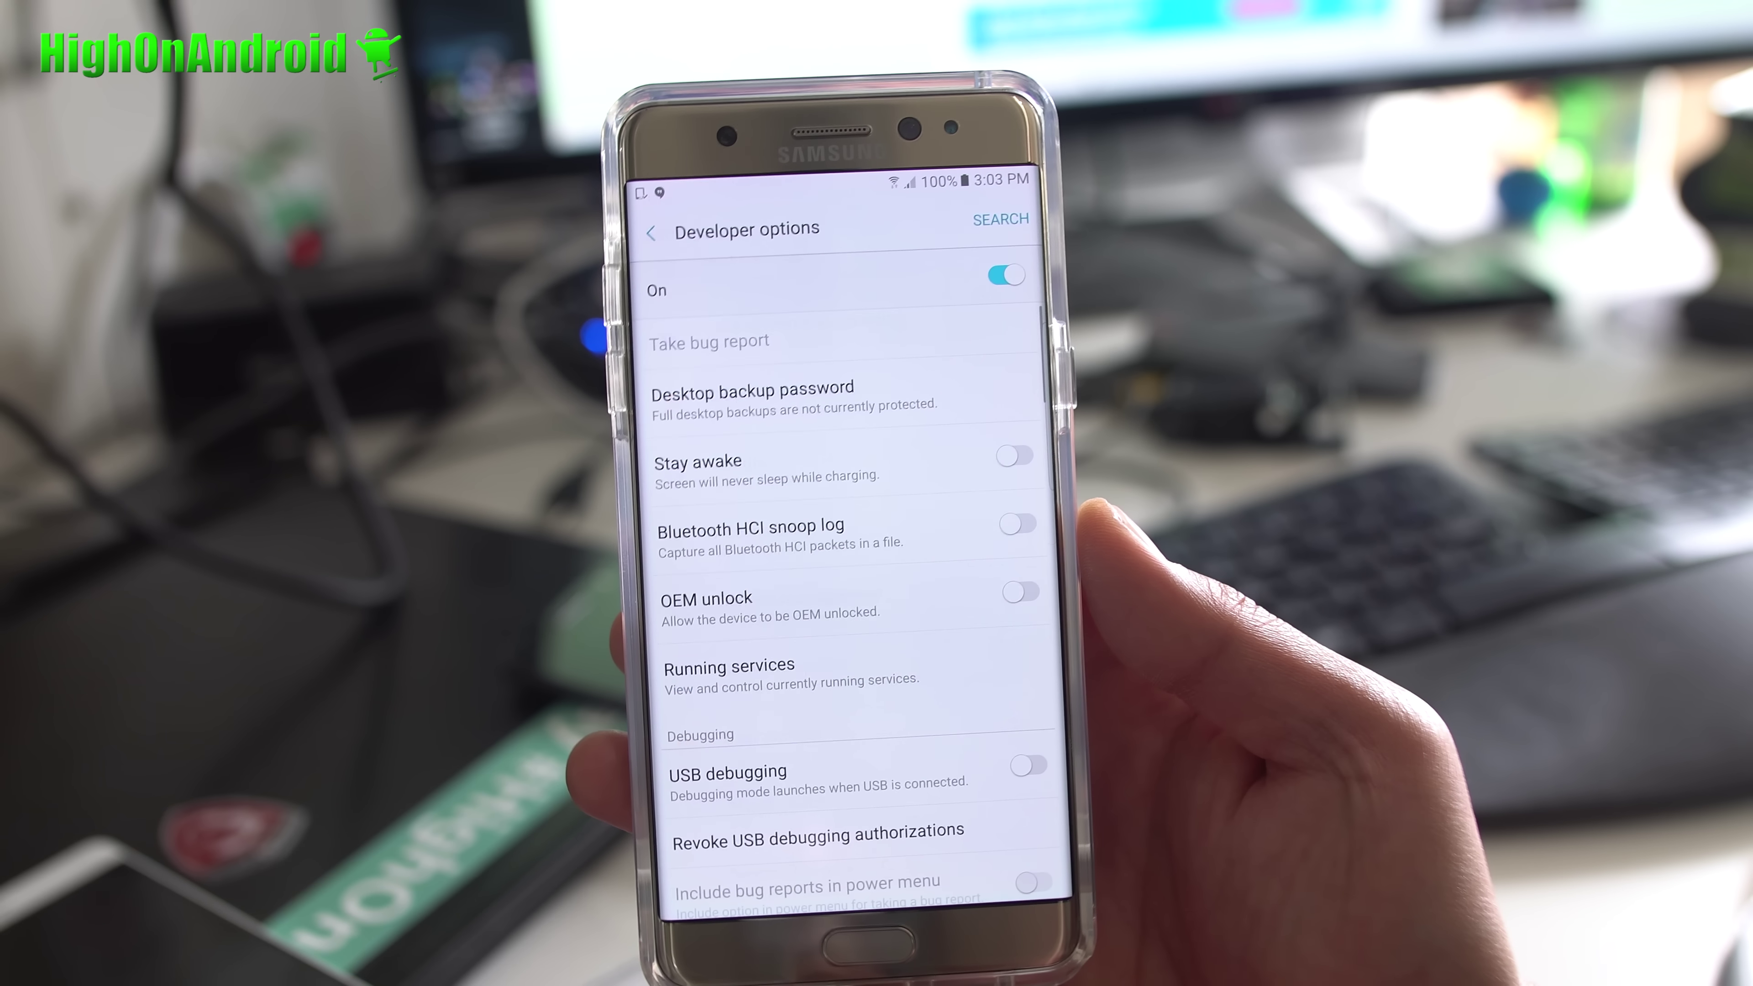
click(863, 612)
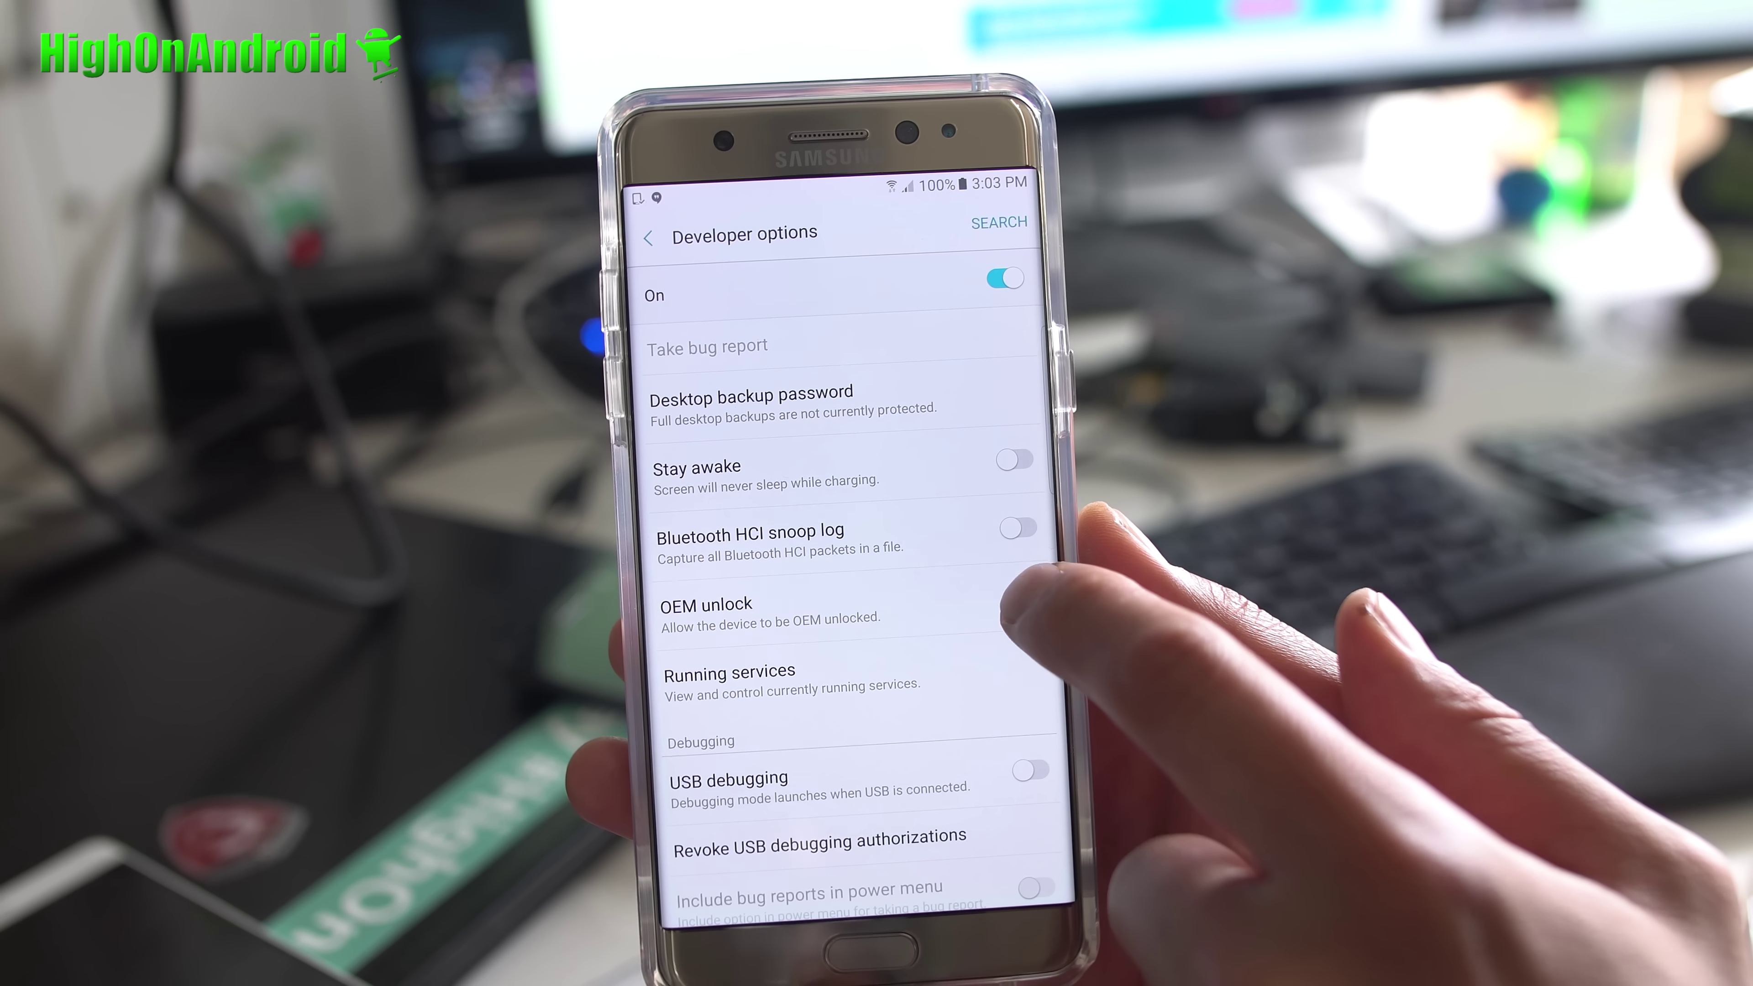
mouse_move(749, 594)
mouse_down()
mouse_move(849, 588)
mouse_move(903, 646)
mouse_up()
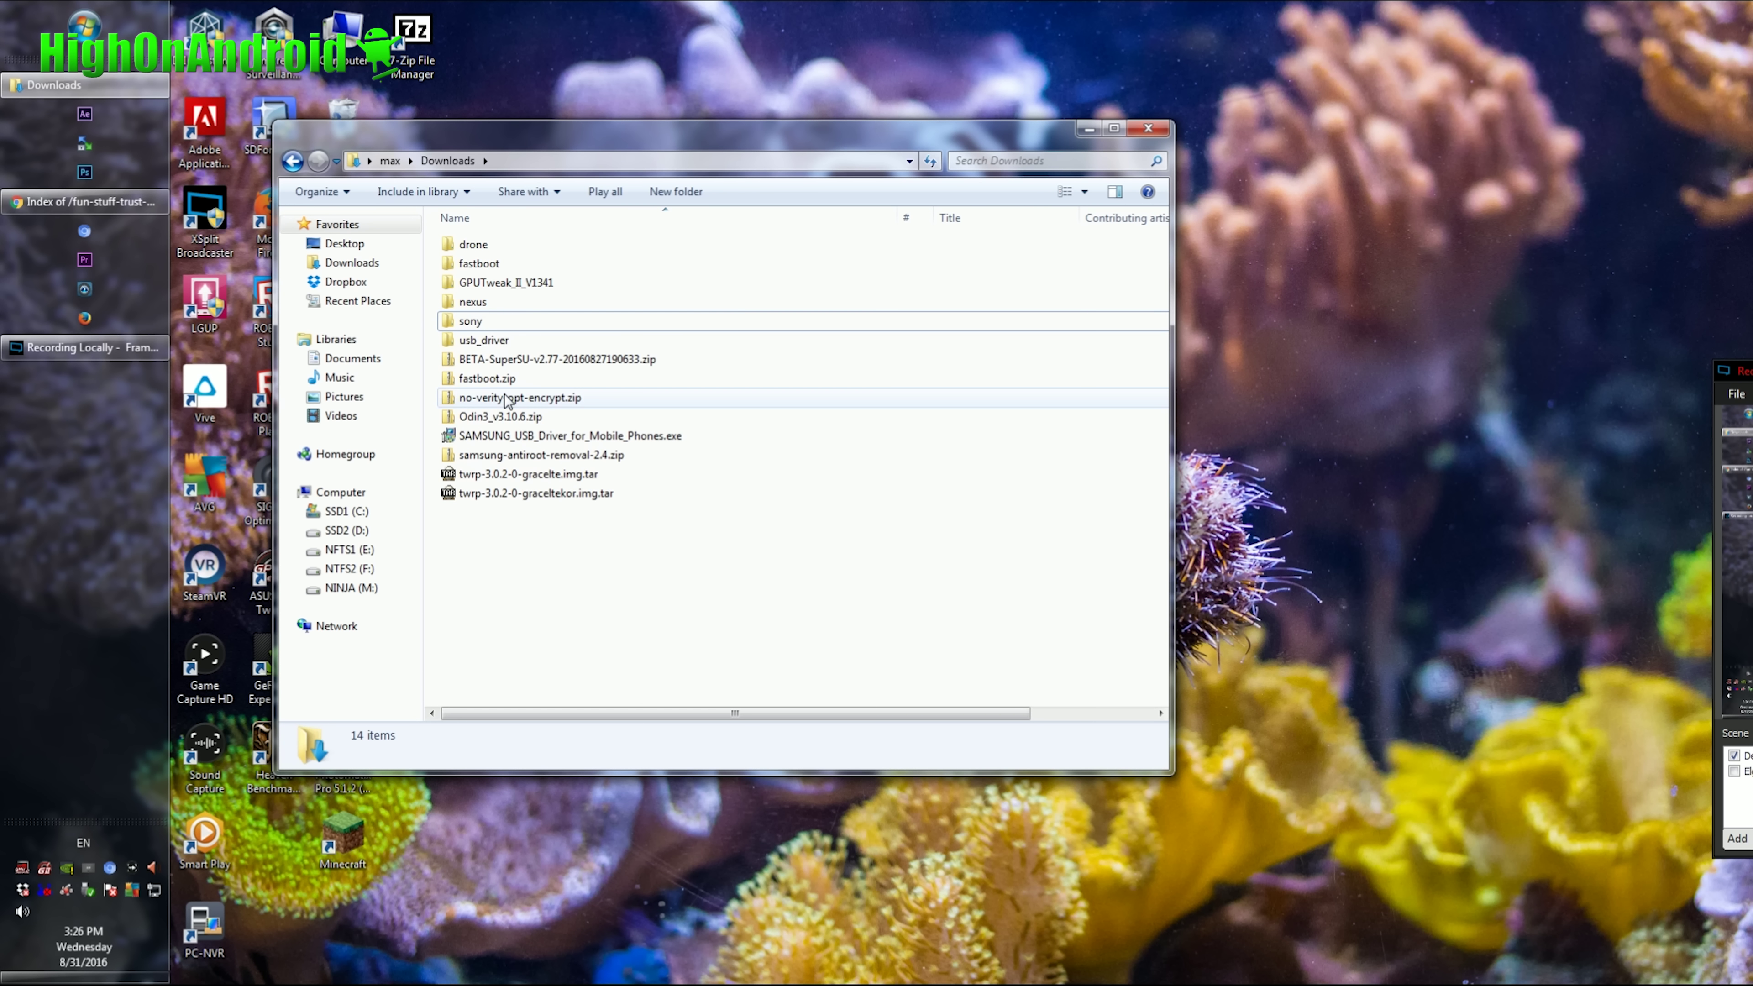
click(514, 361)
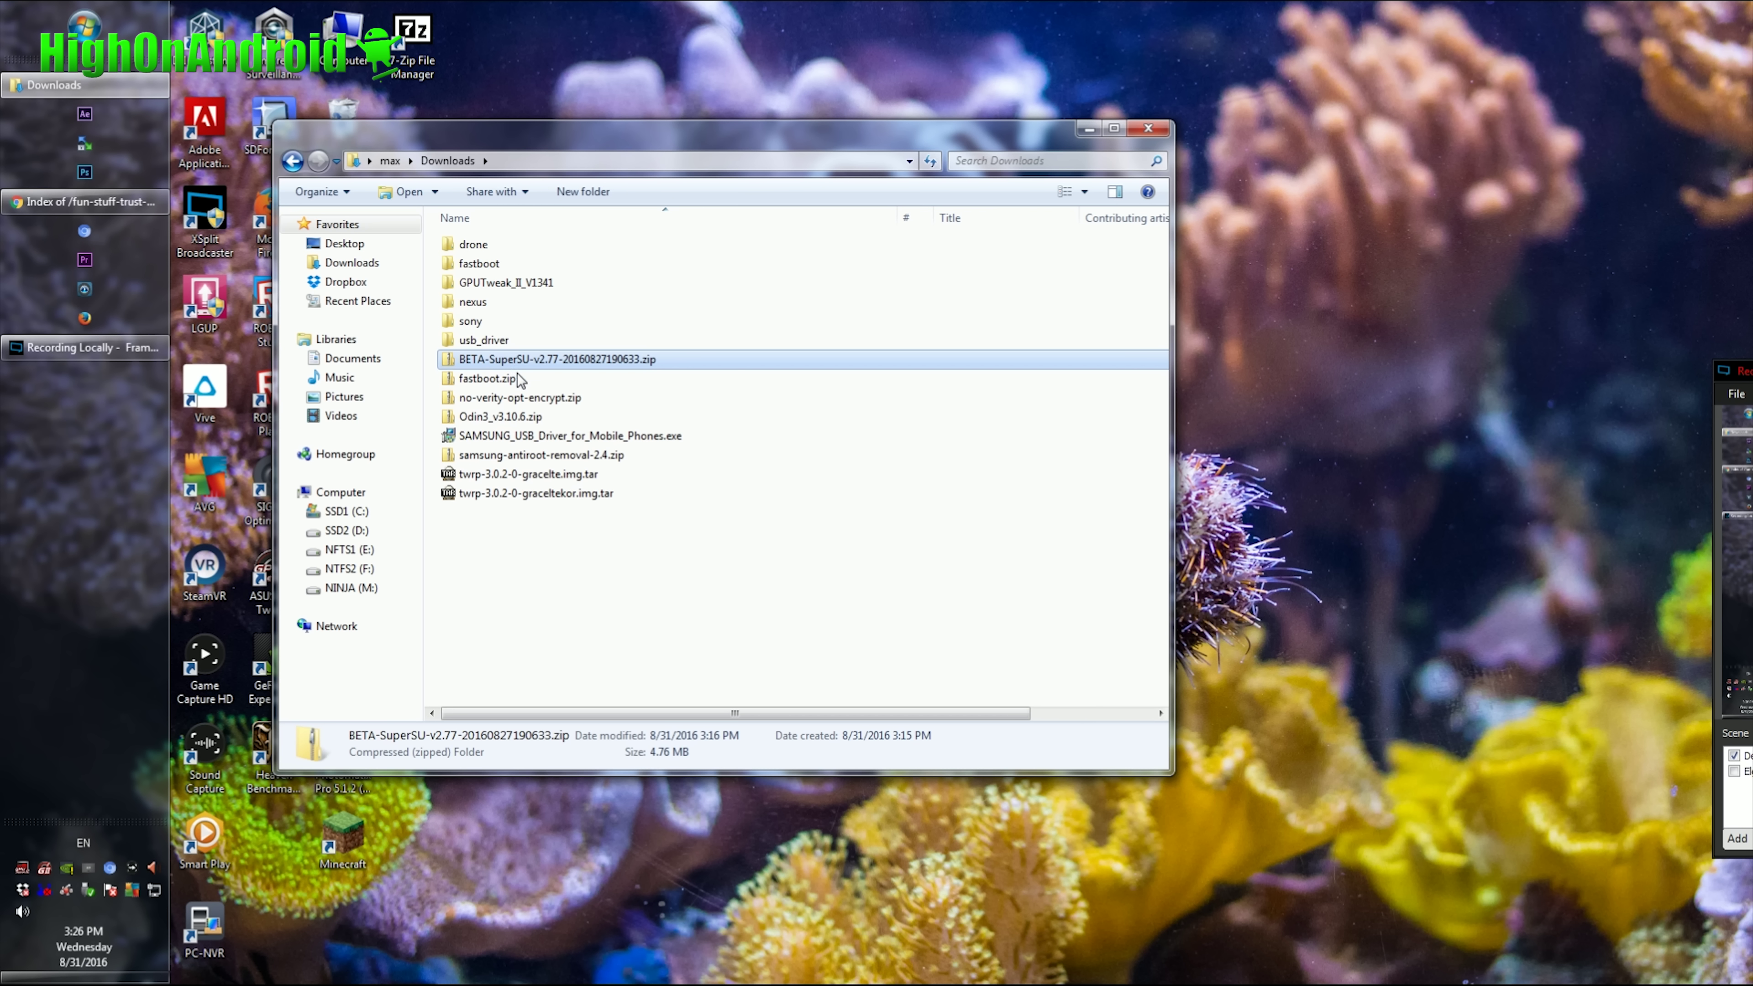
click(518, 380)
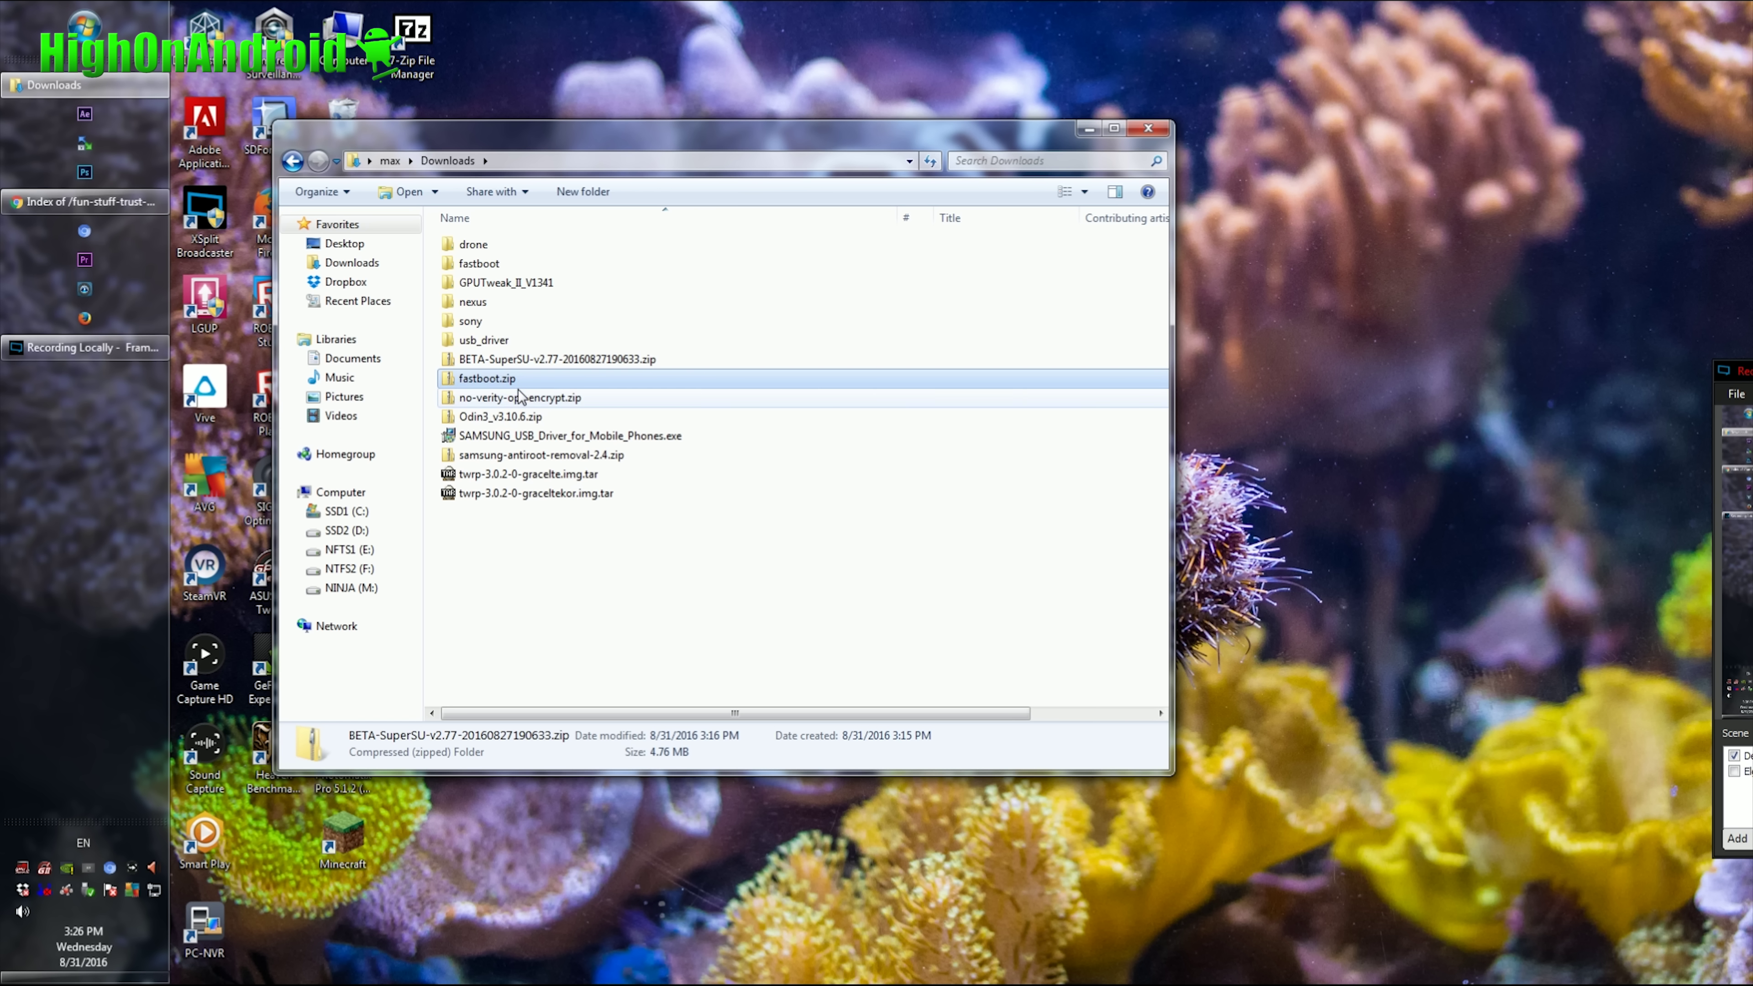
click(520, 397)
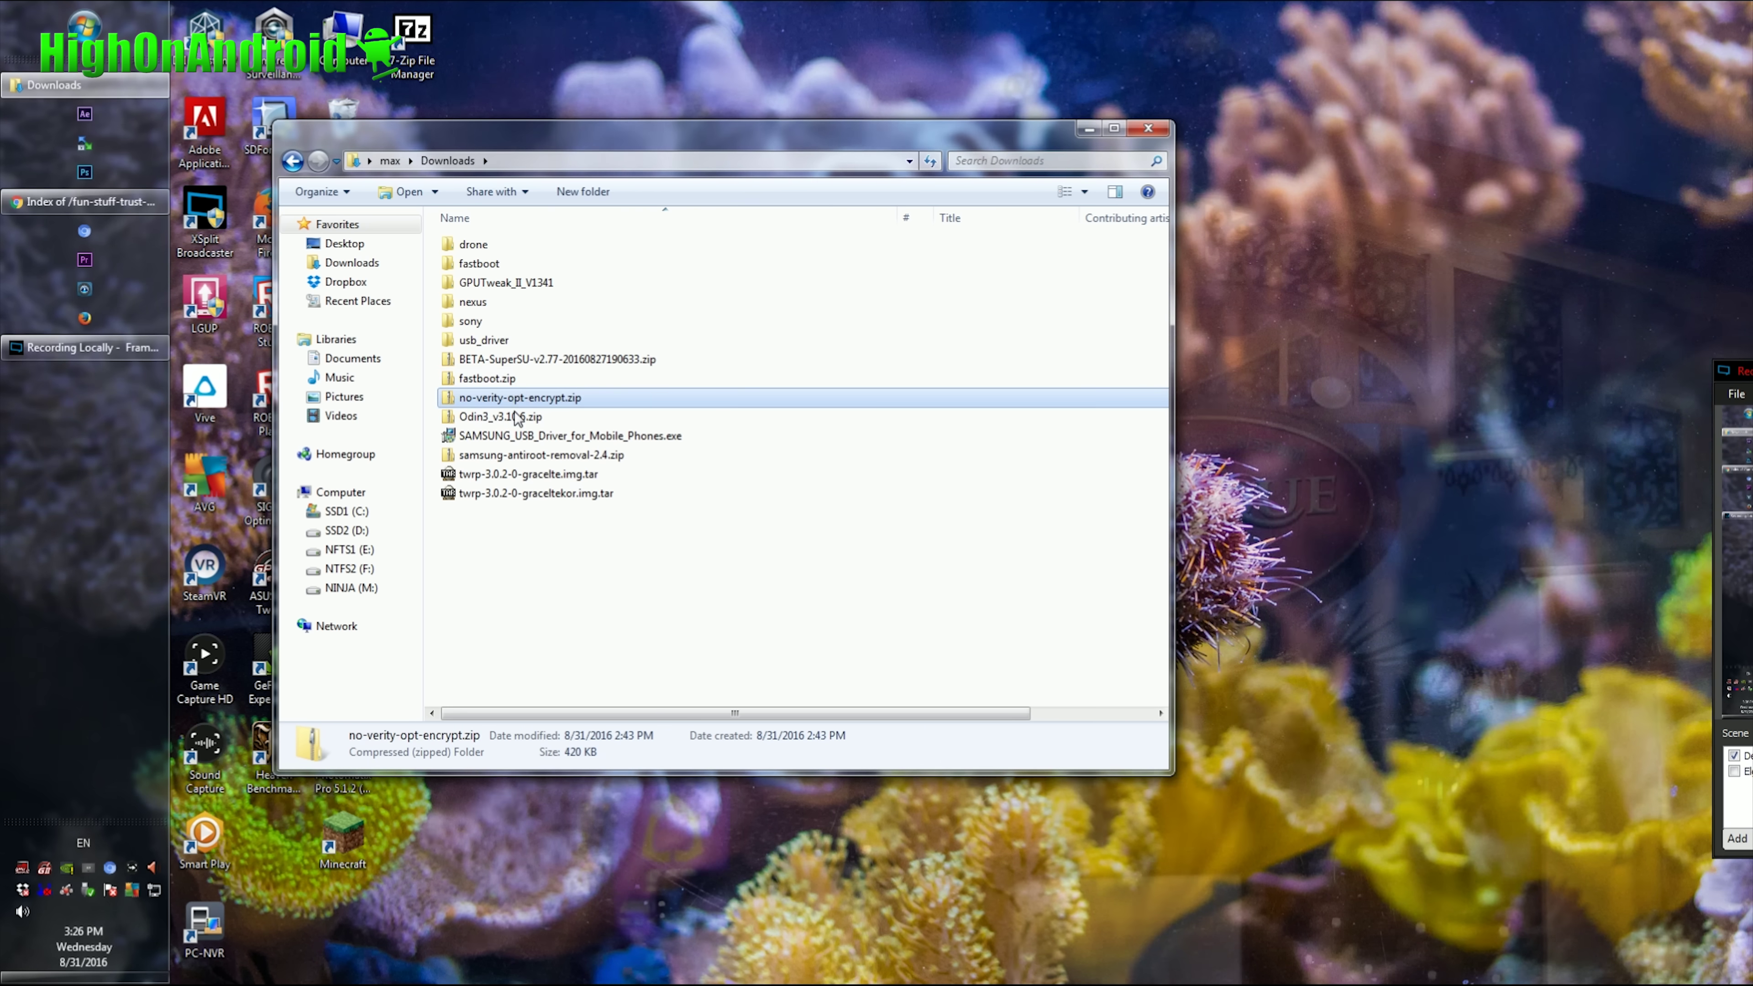
click(511, 421)
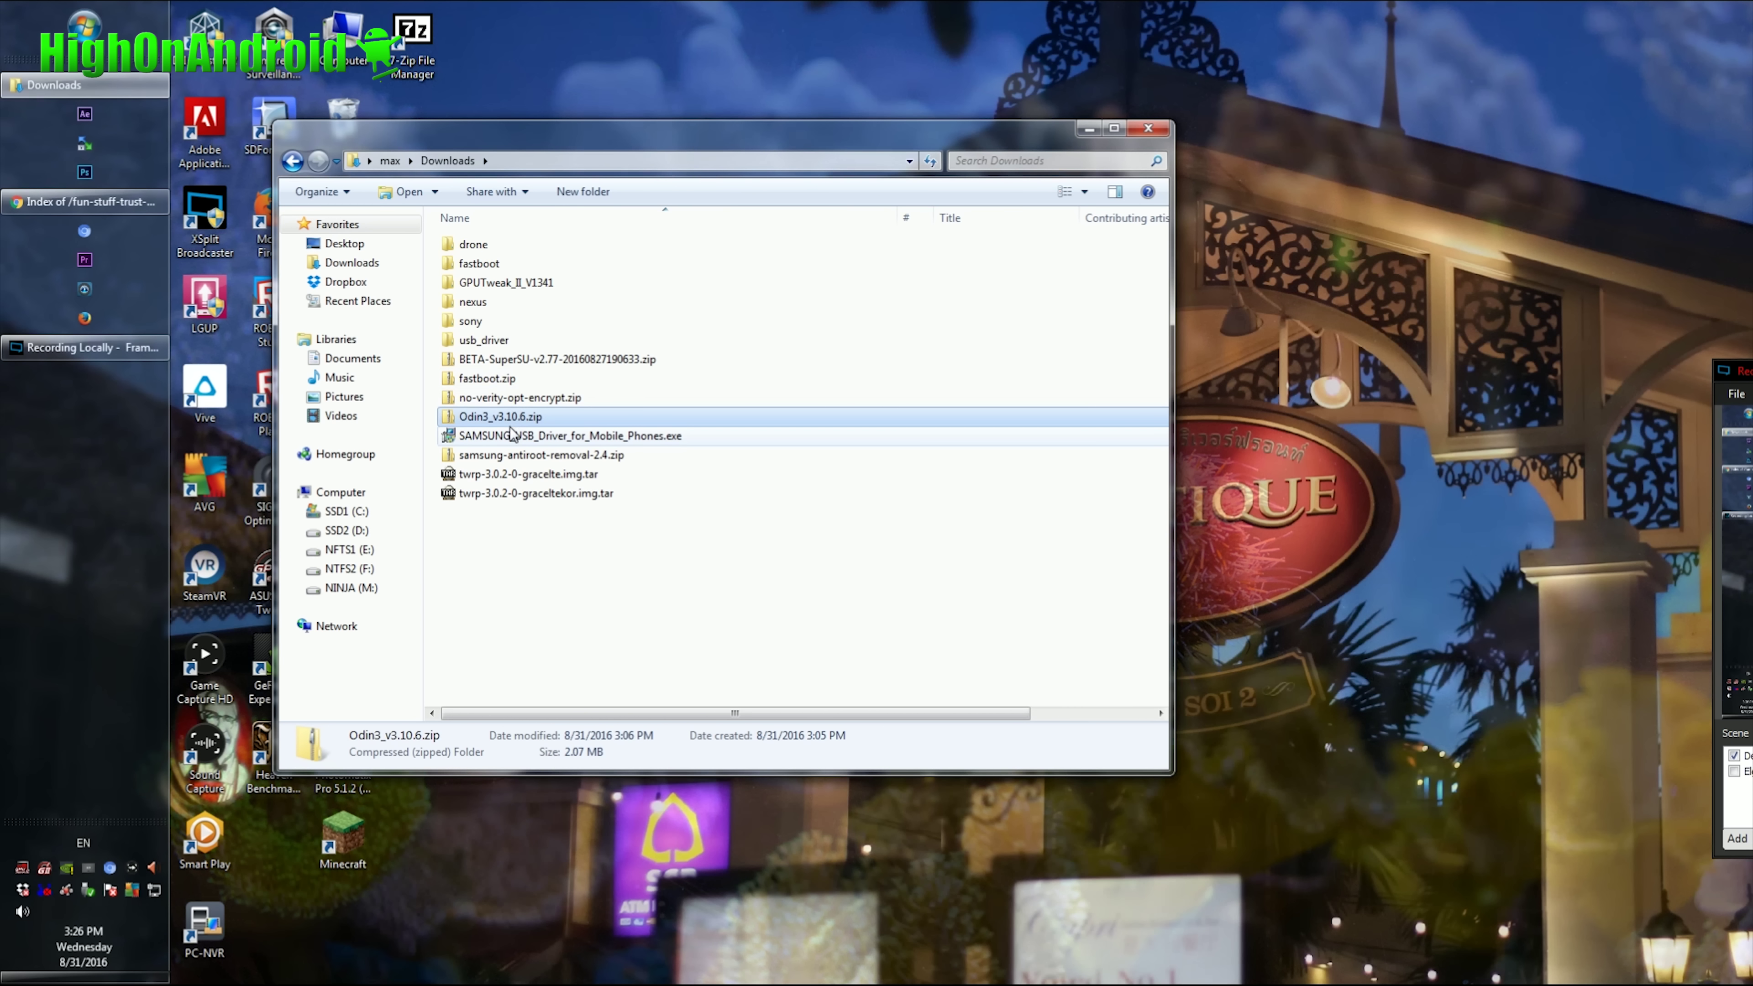
click(512, 440)
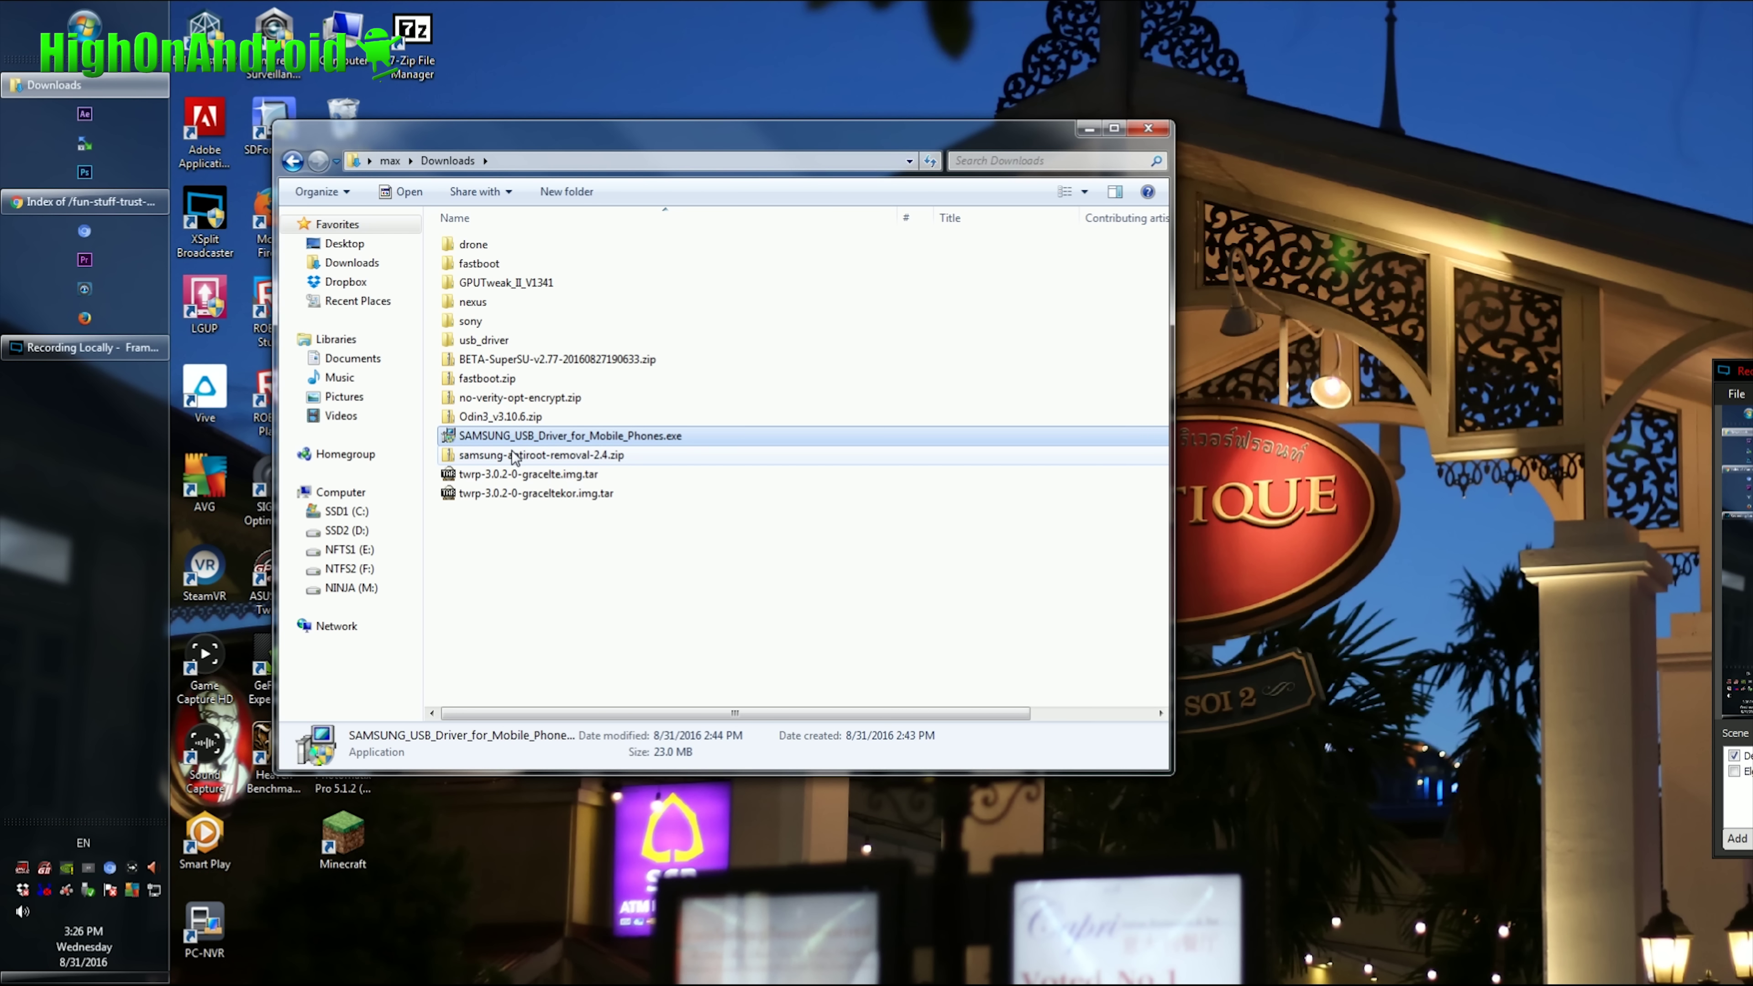
click(514, 455)
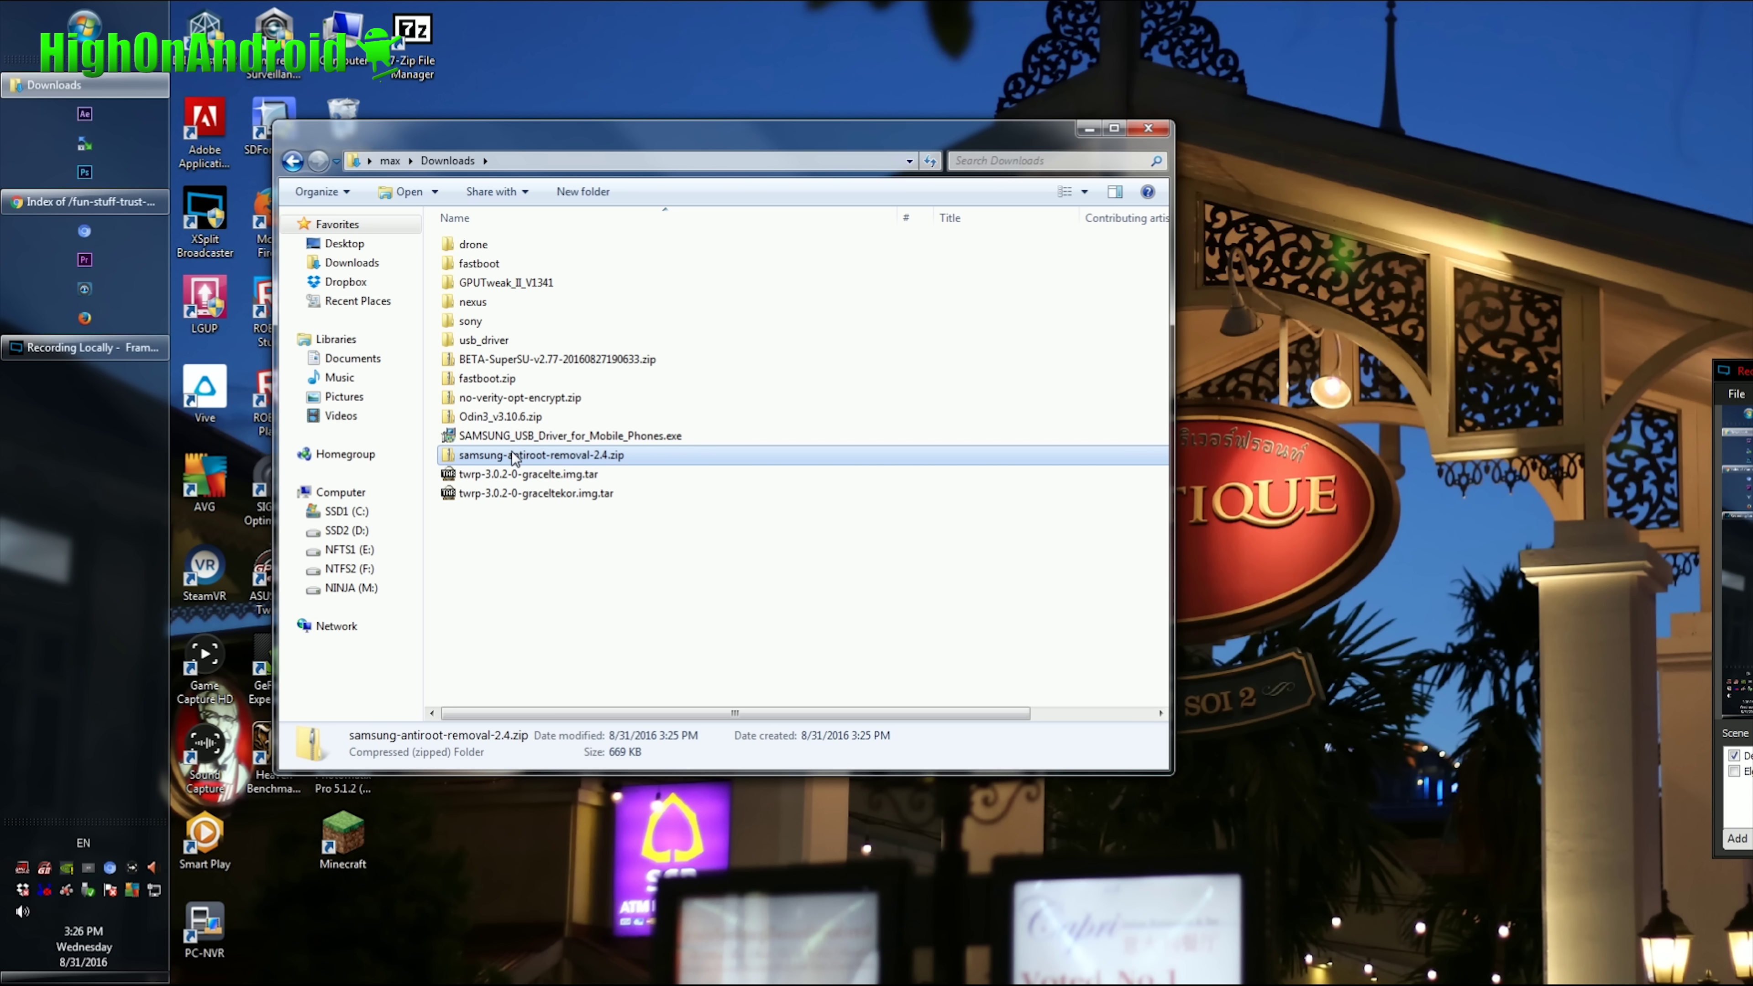
click(518, 481)
click(545, 365)
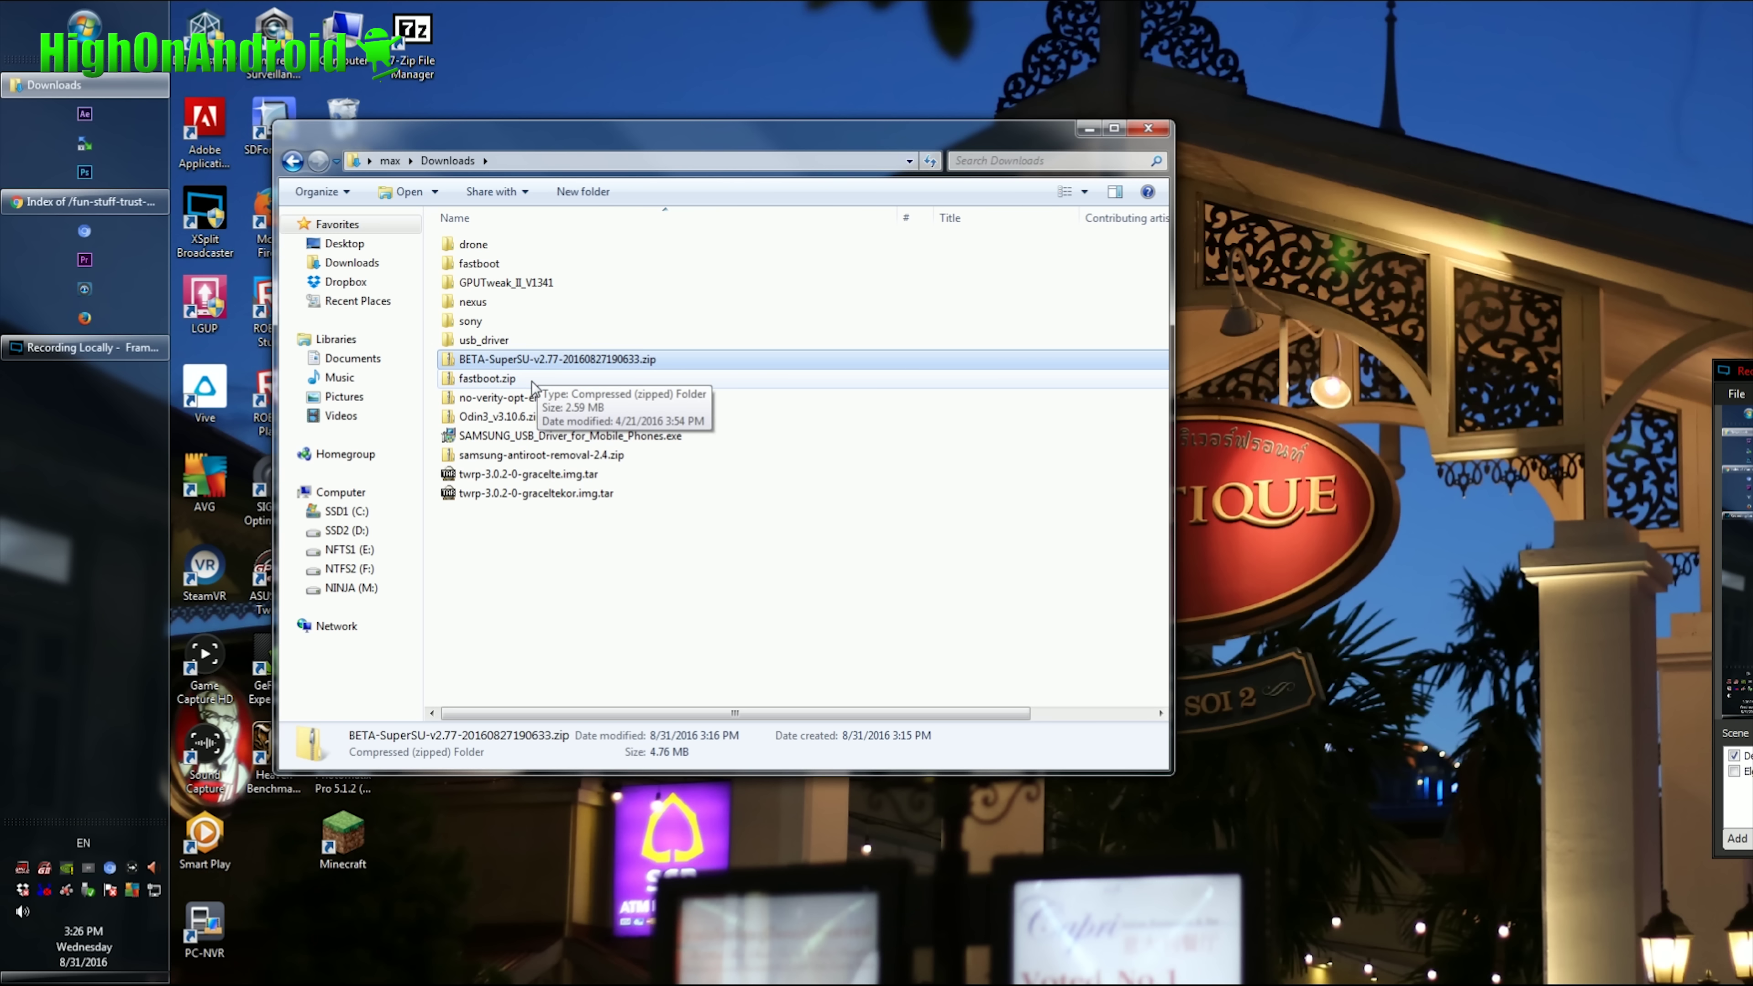
Extract Odin3_v3.10.6.zip into a new Odin3_v3.10.6 folder in Downloads
double_click(516, 418)
click(411, 191)
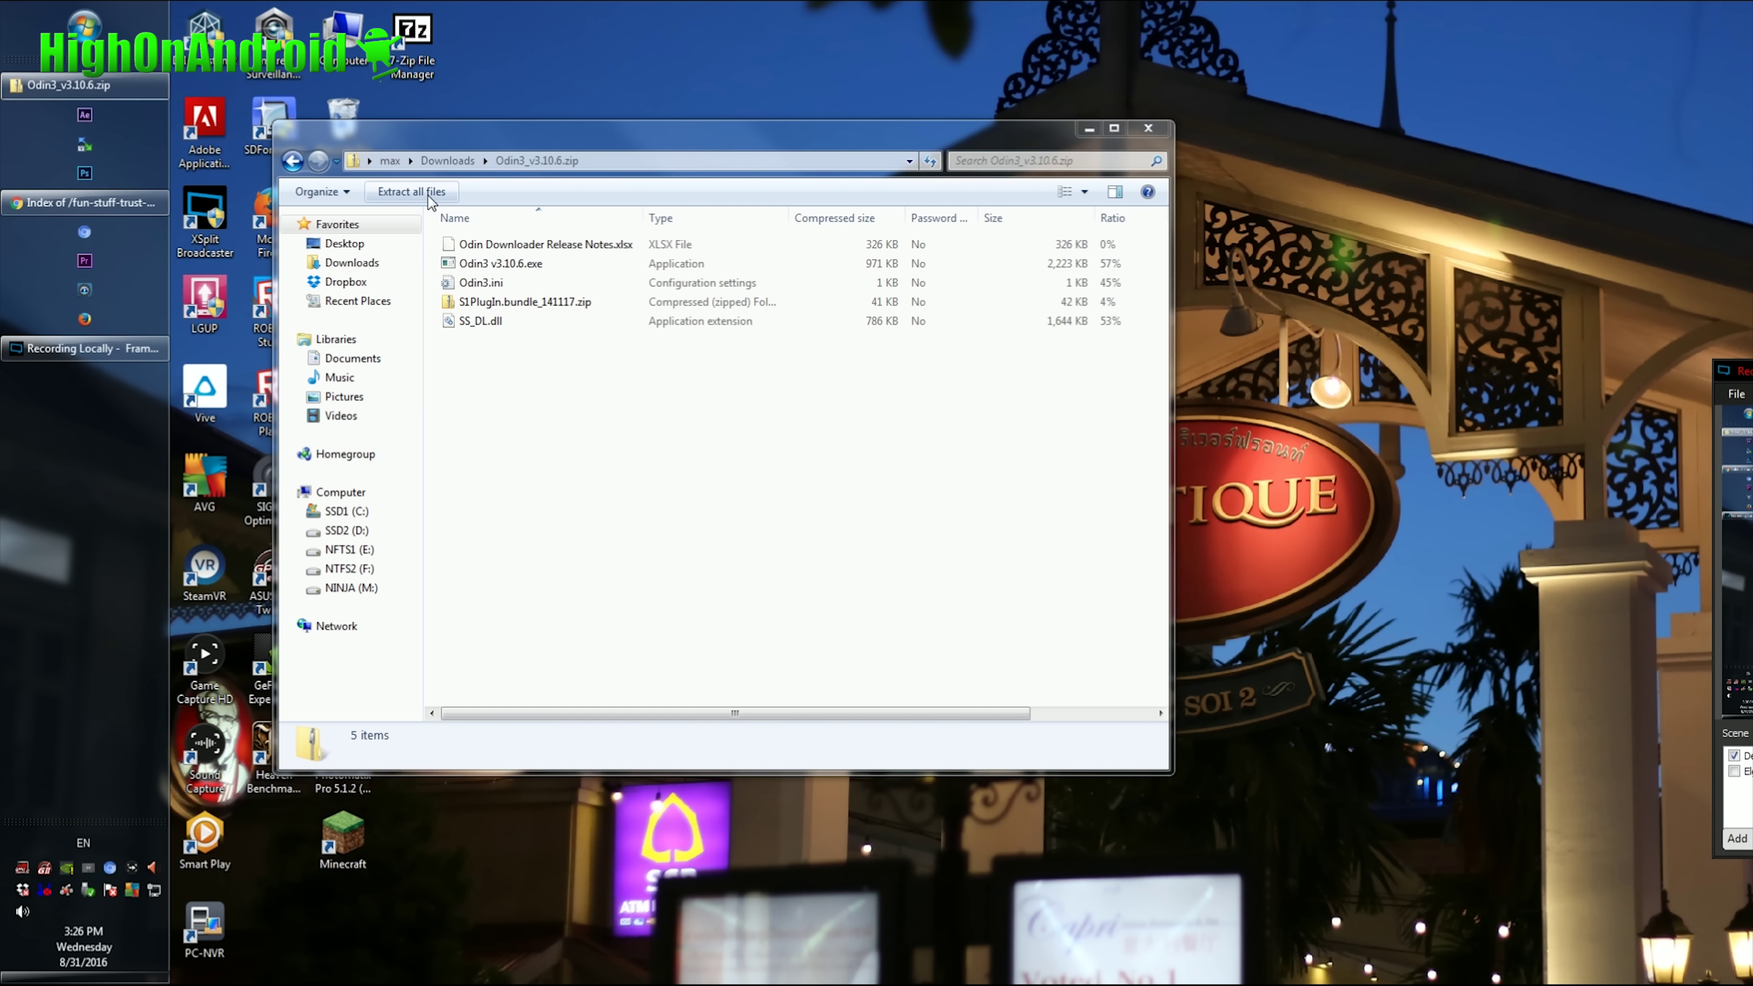
click(1411, 676)
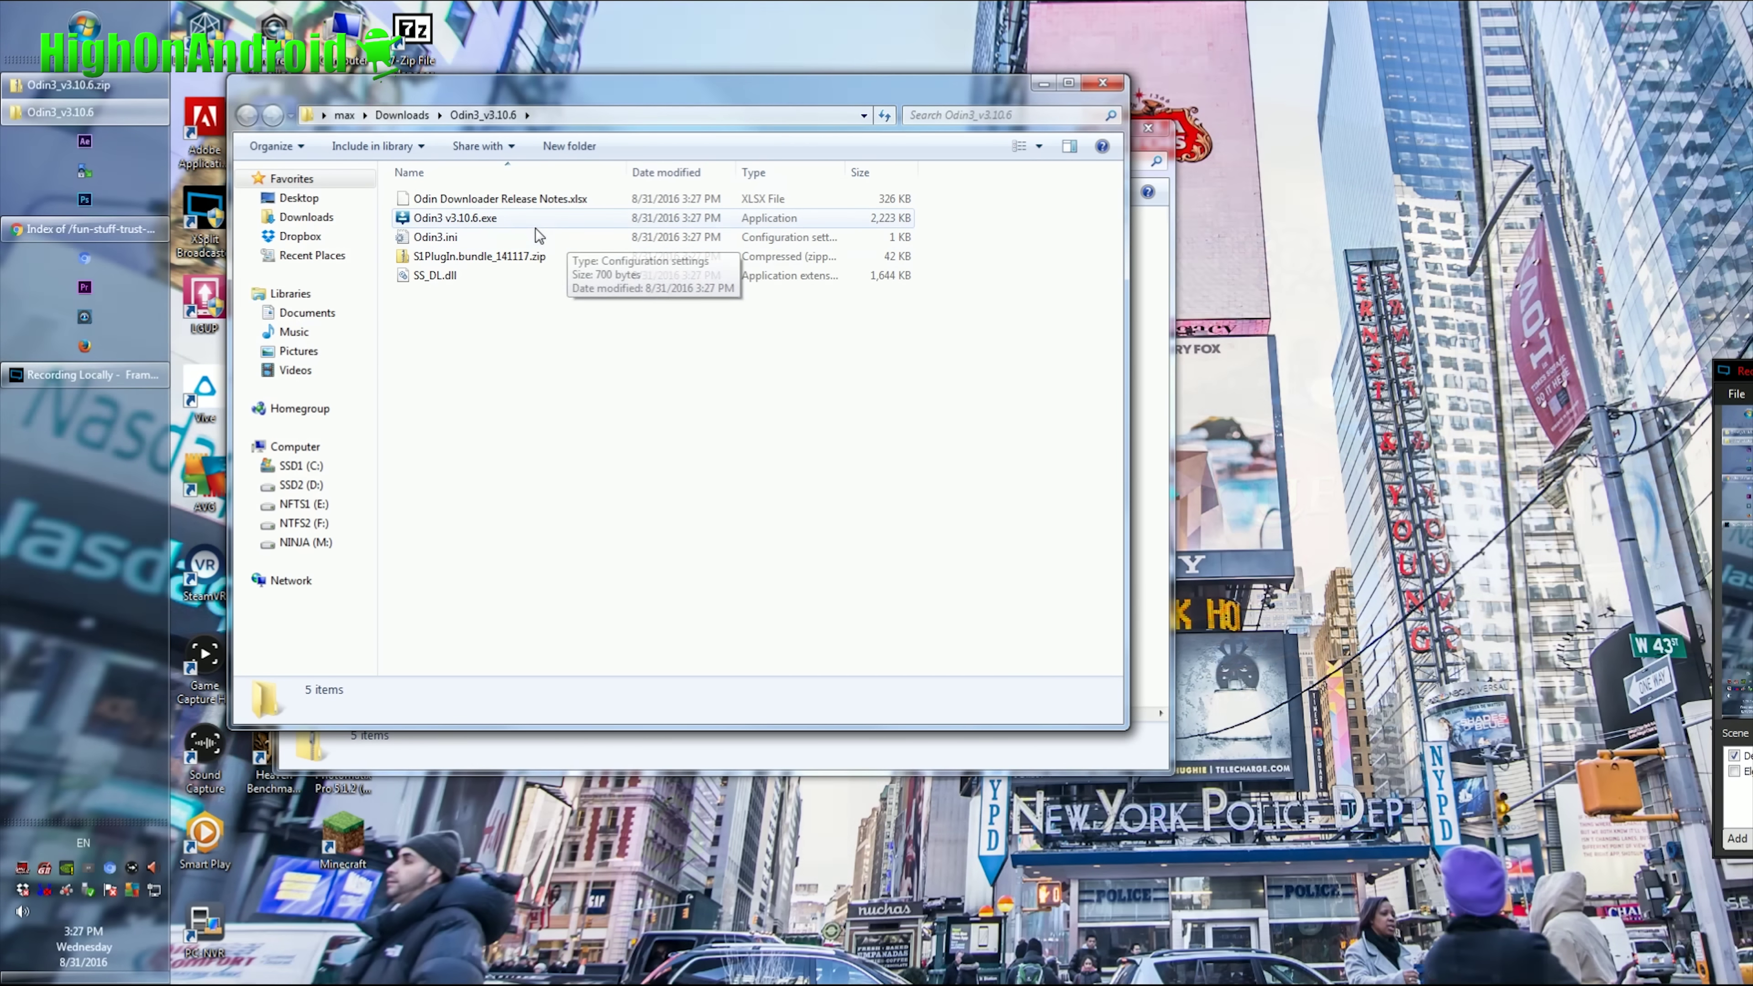
Launch Odin3 v3.10.6.exe, then return to Downloads and bring the Odin window forward
double_click(513, 218)
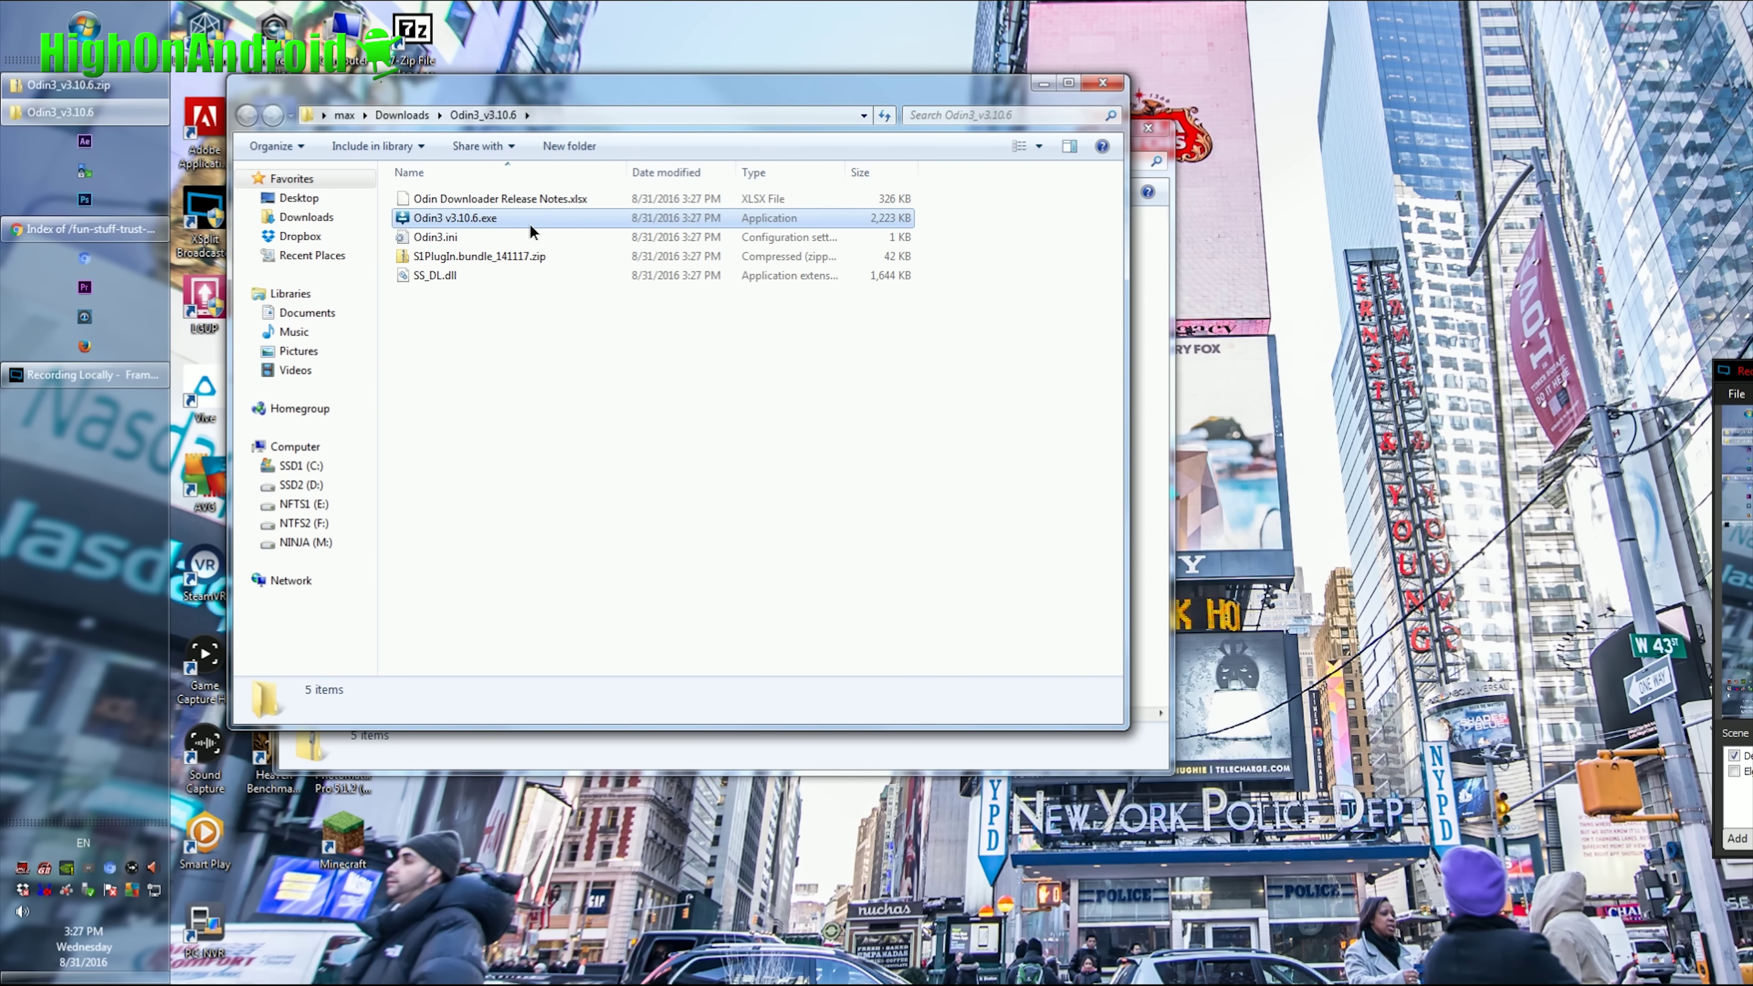
click(1293, 512)
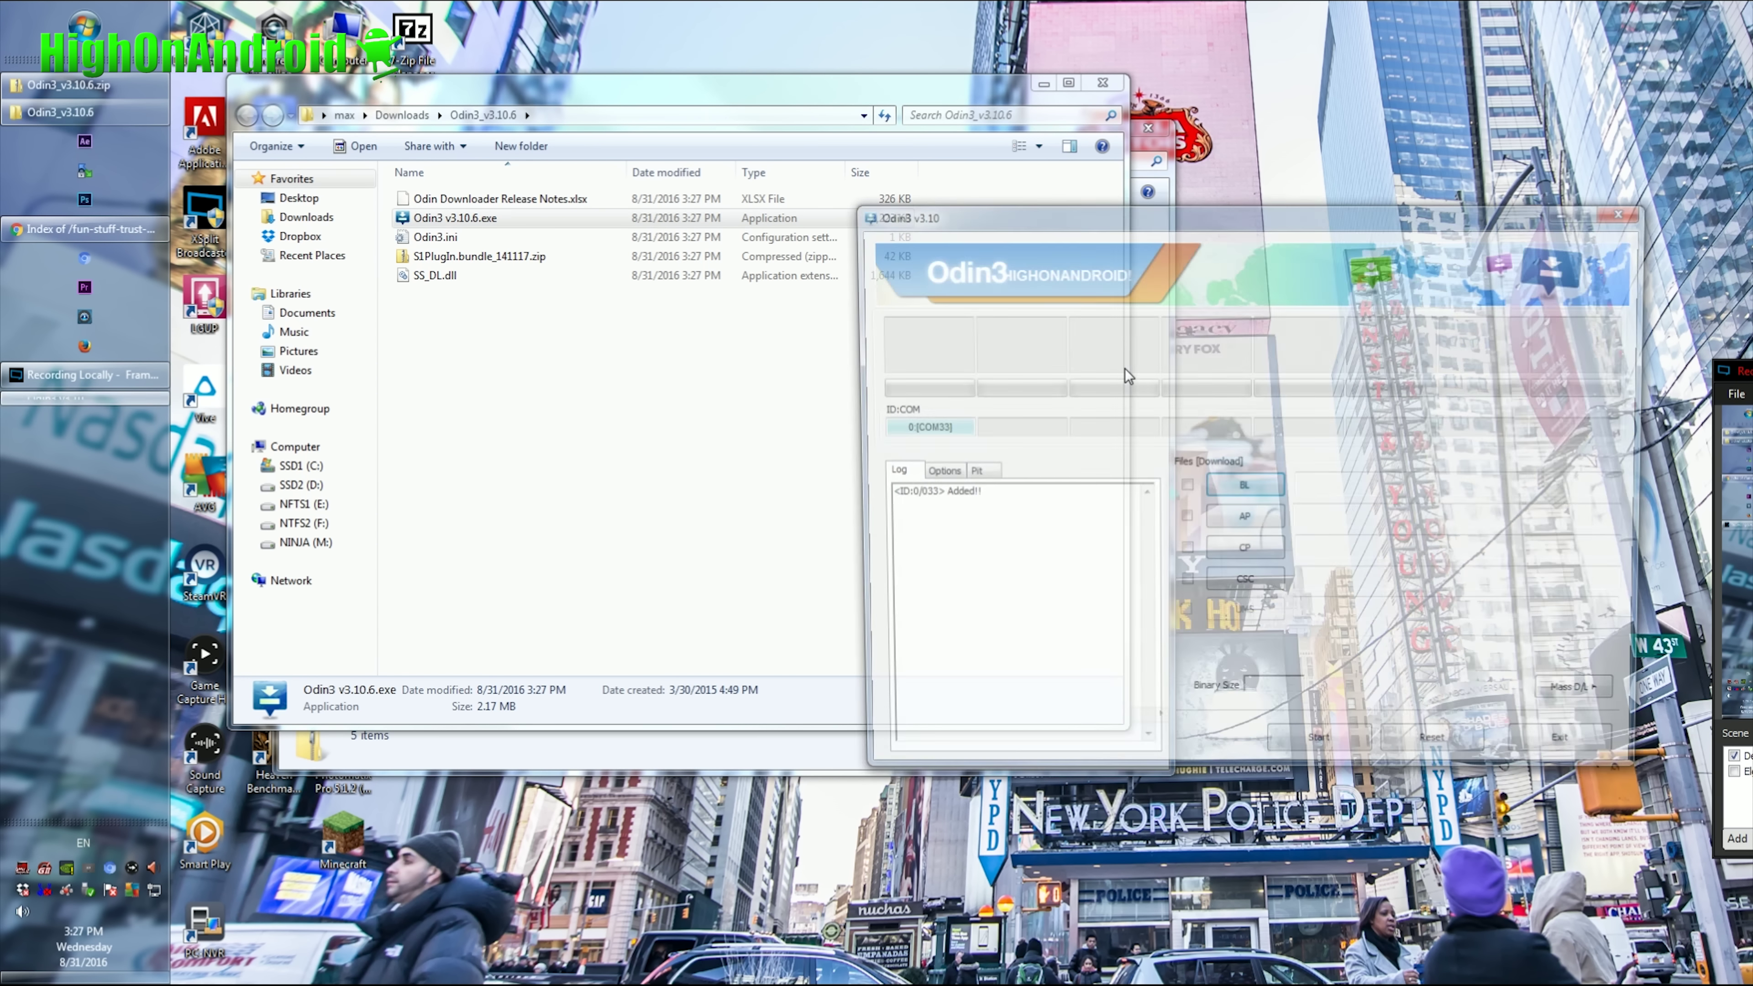
drag(1160, 220, 712, 177)
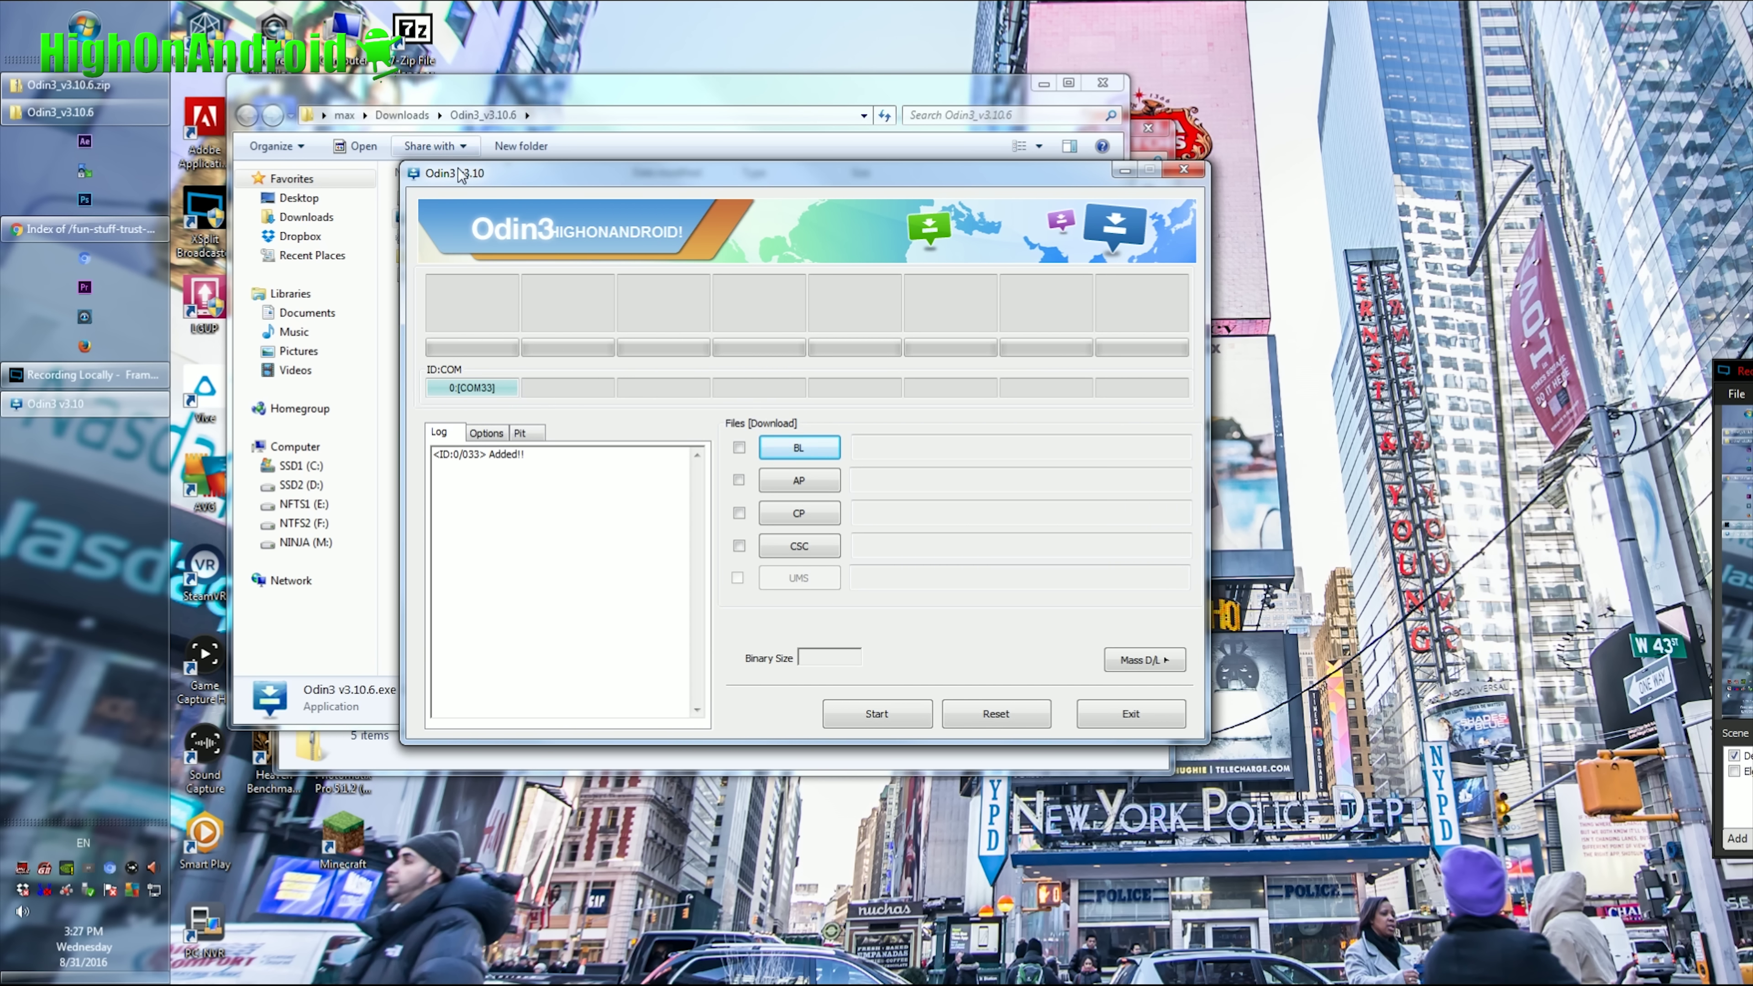
click(402, 114)
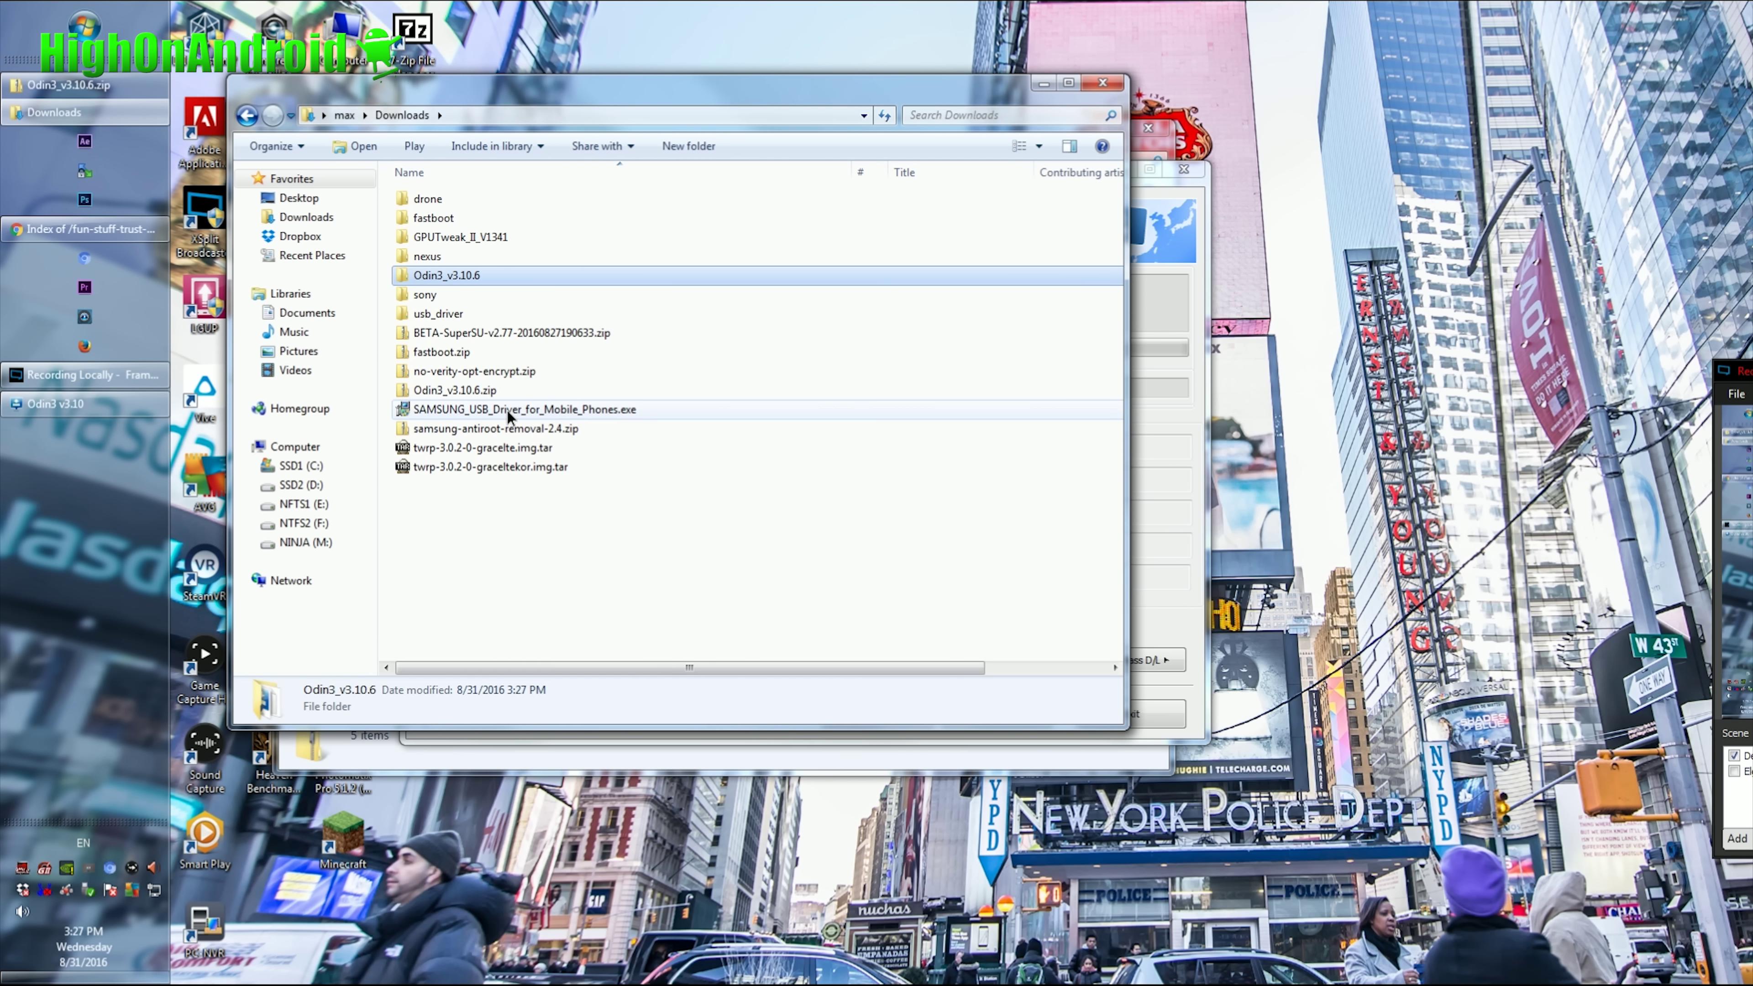
click(509, 411)
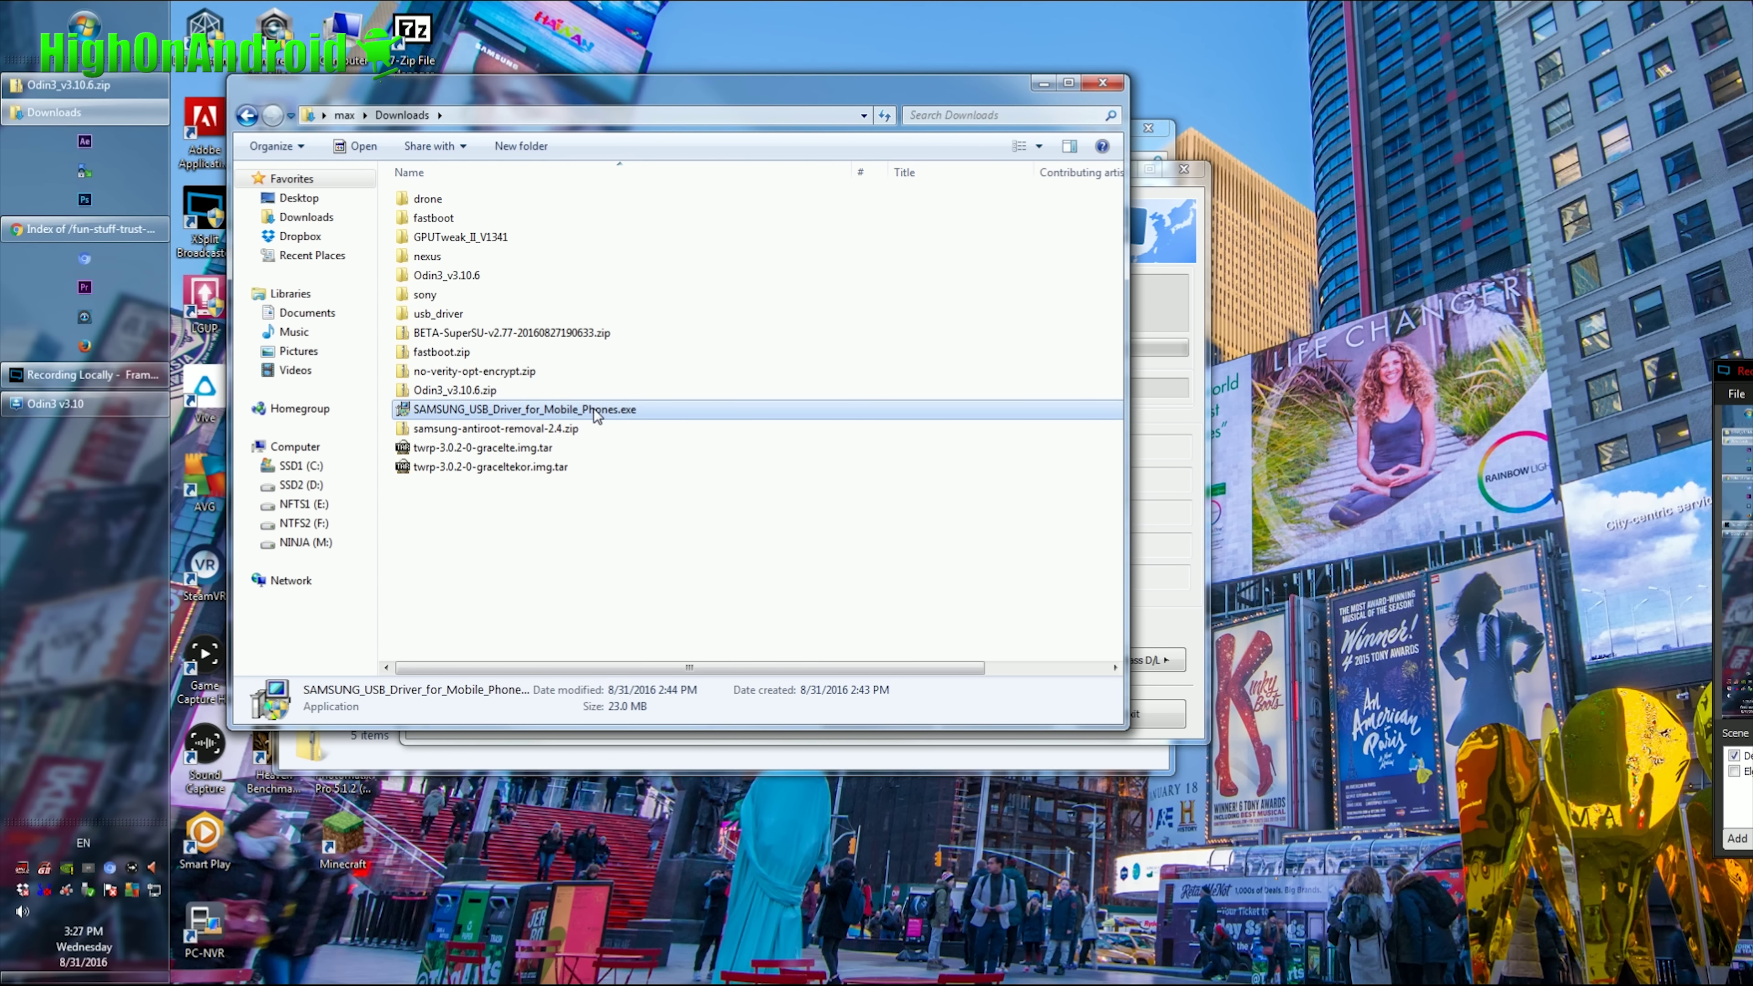
click(1205, 270)
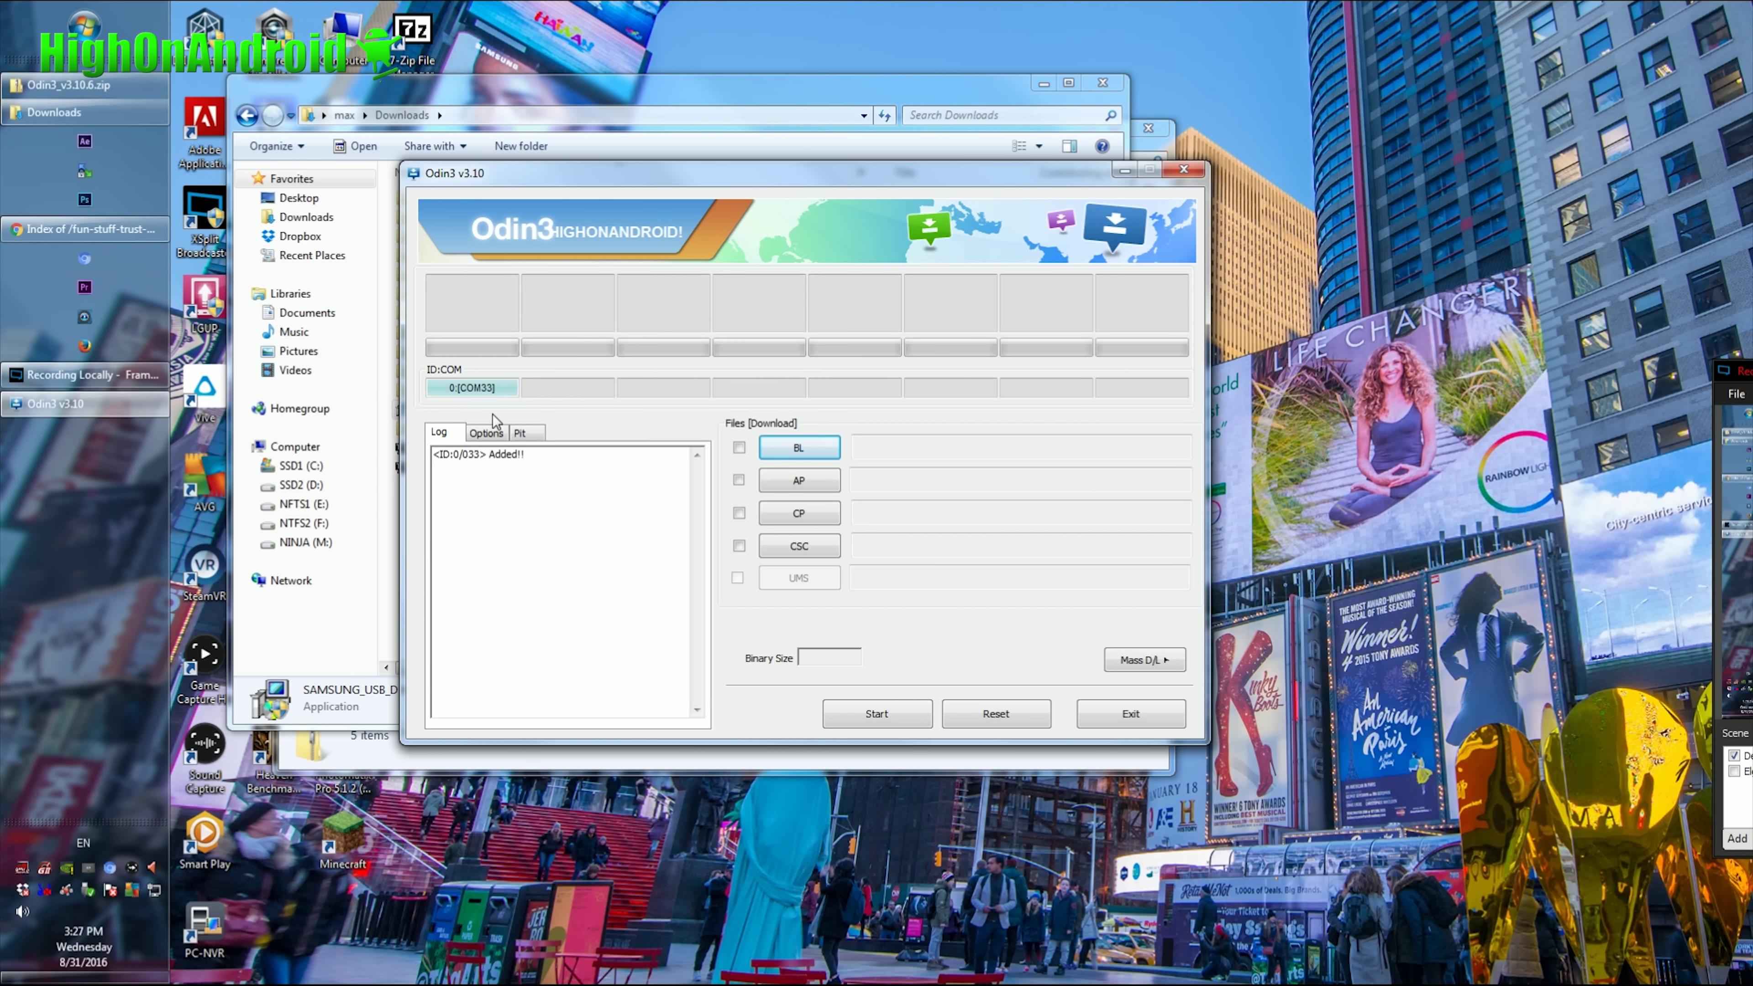
Load twrp-3.0.2-0-gracelte.img.tar (38.4MB) into Odin's AP slot
click(818, 492)
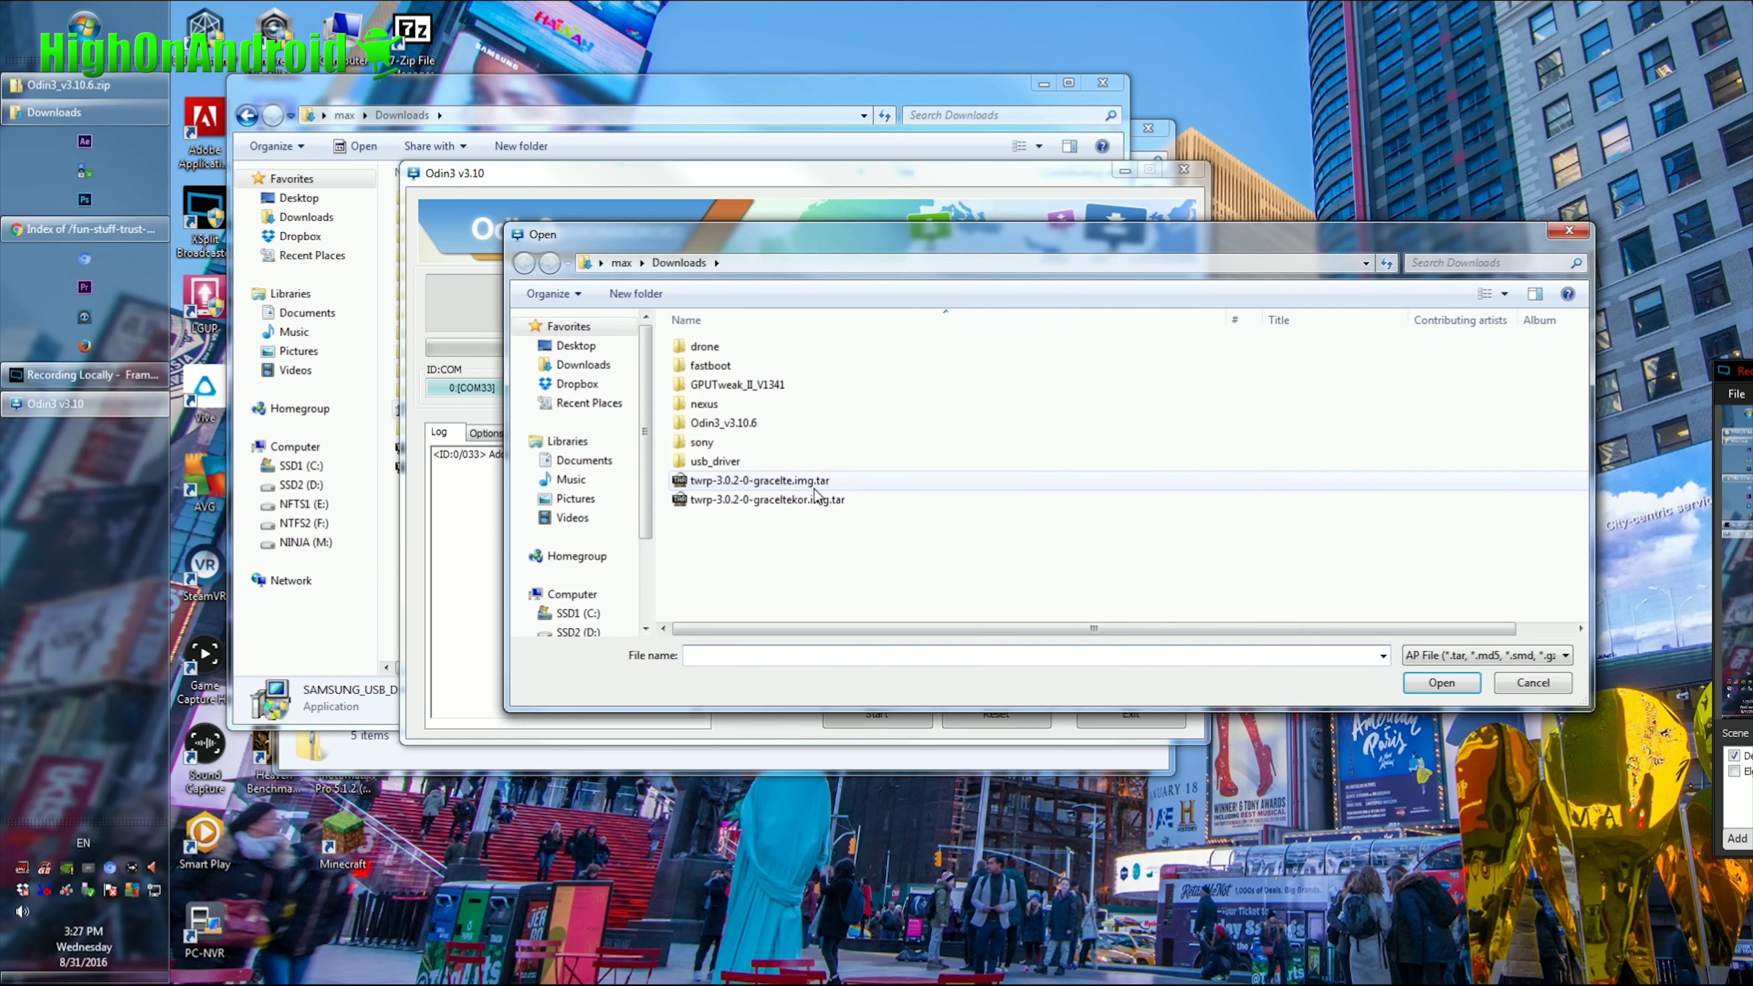
click(752, 481)
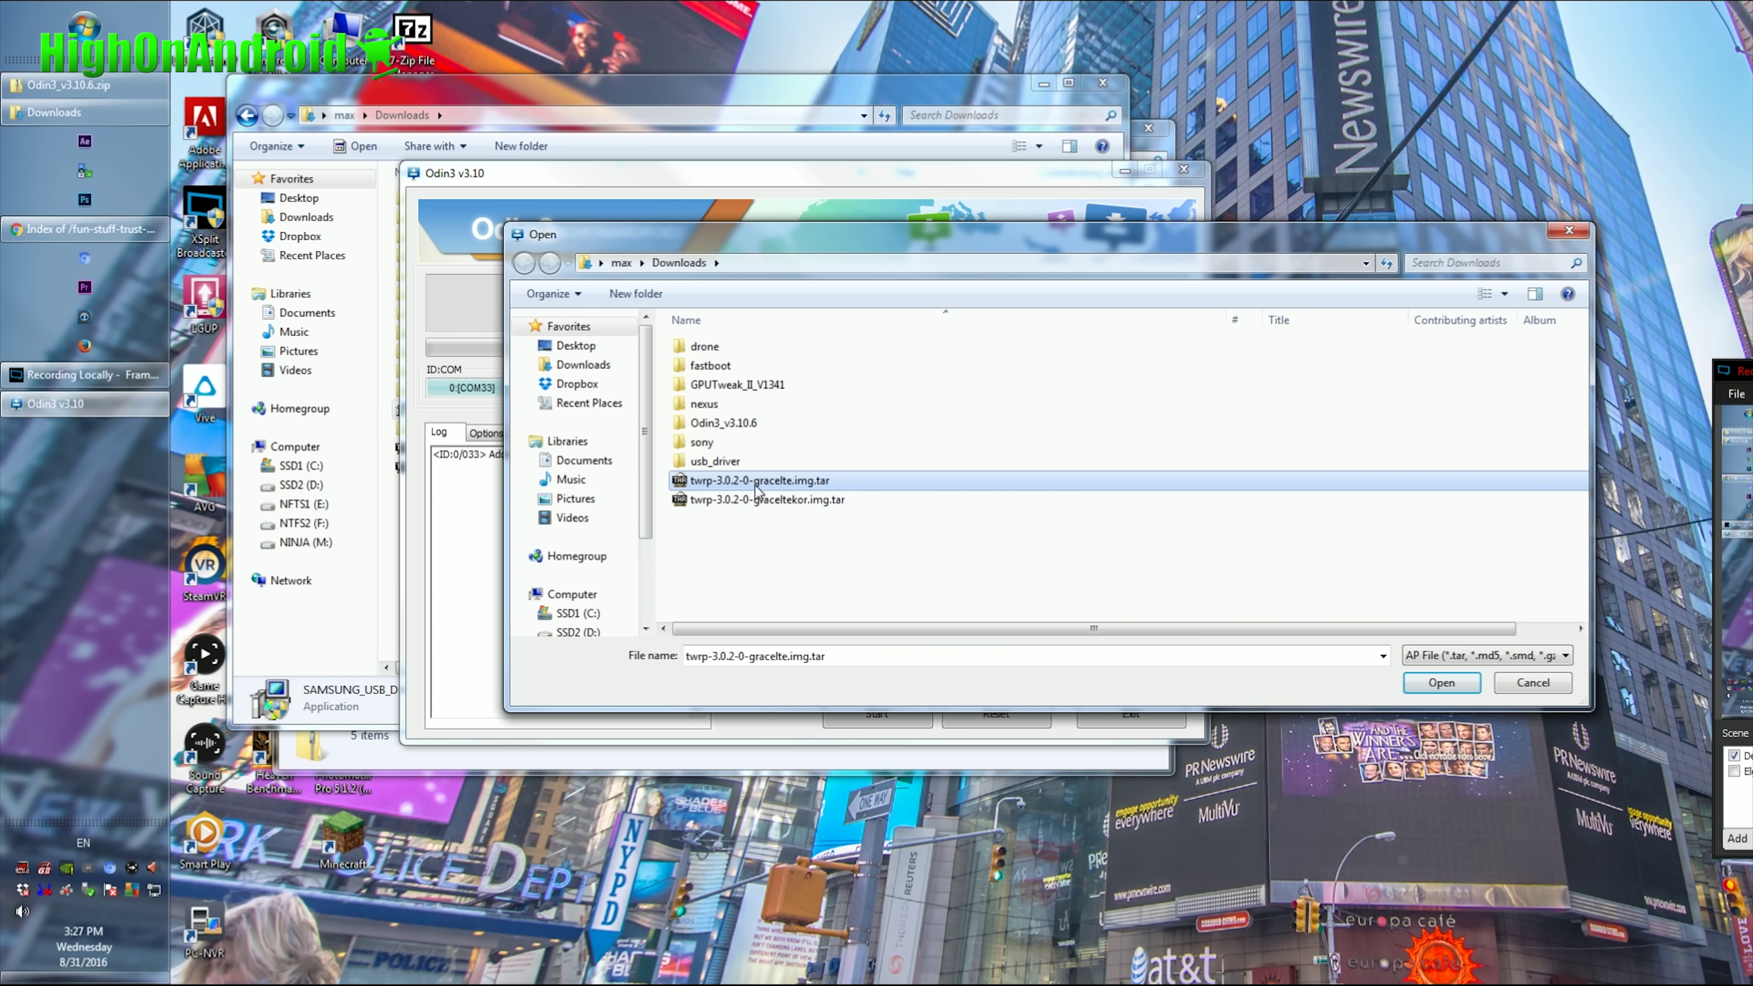
click(1429, 683)
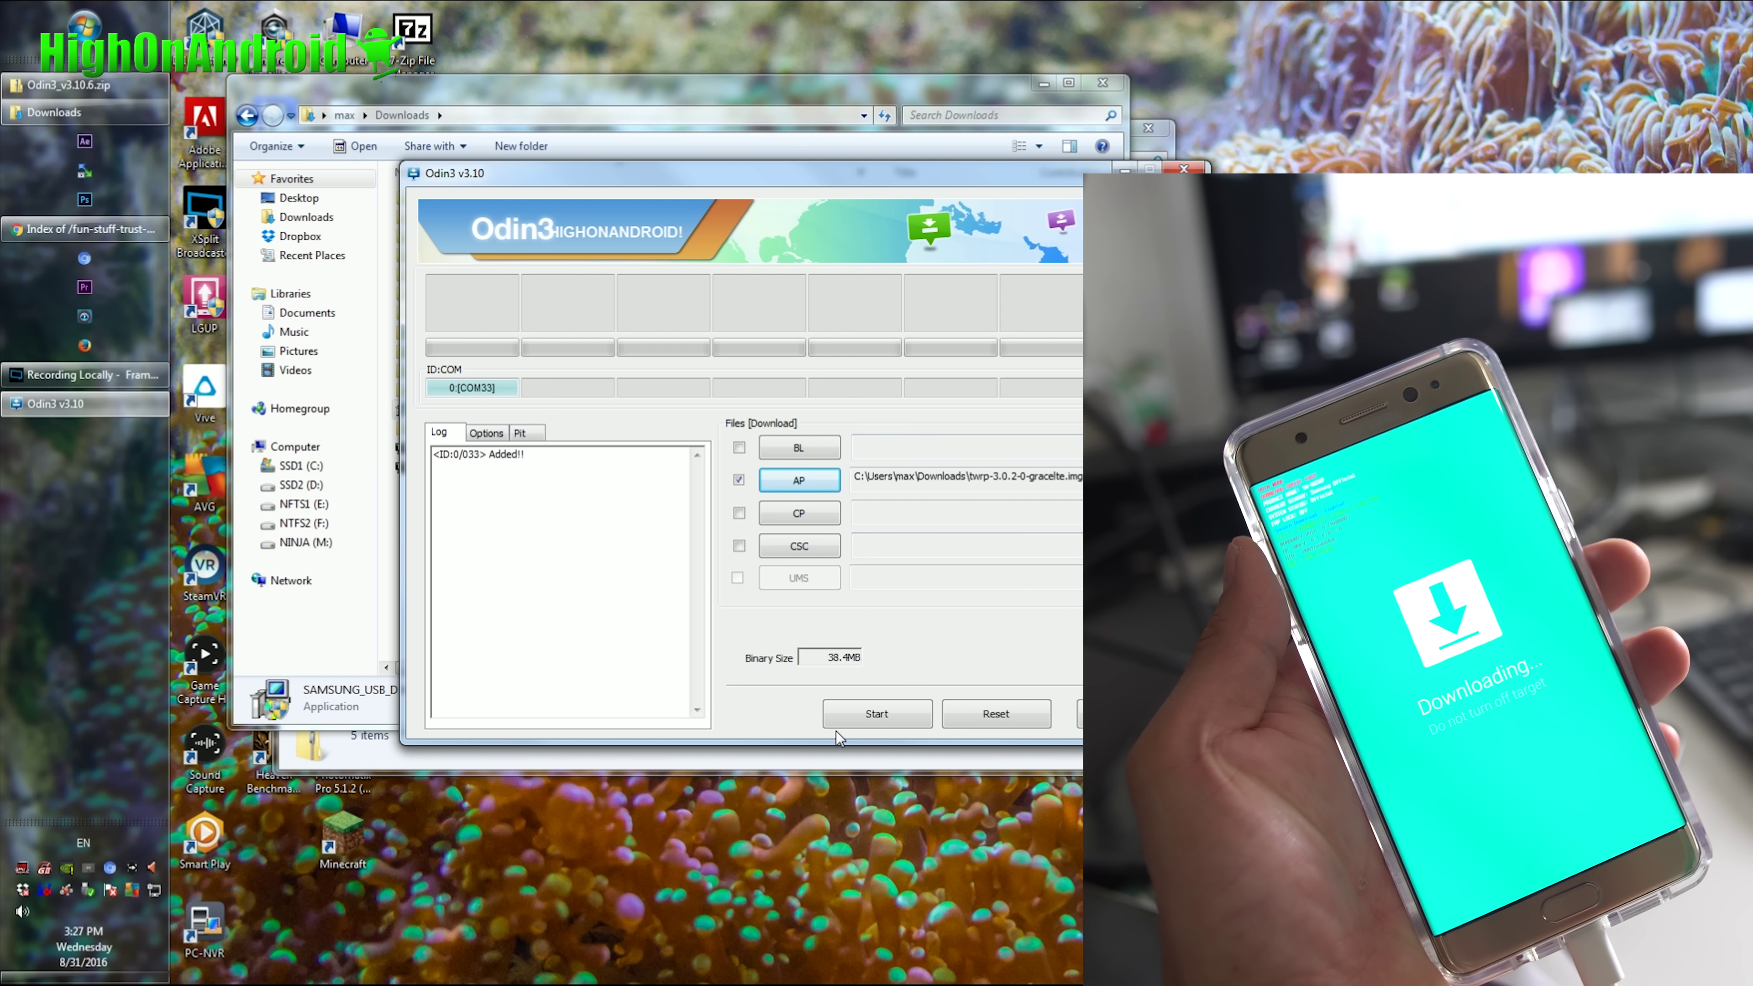
Flash the TWRP image to the phone, ending with PASS! and a boot into TWRP 3.0.2-0
click(868, 715)
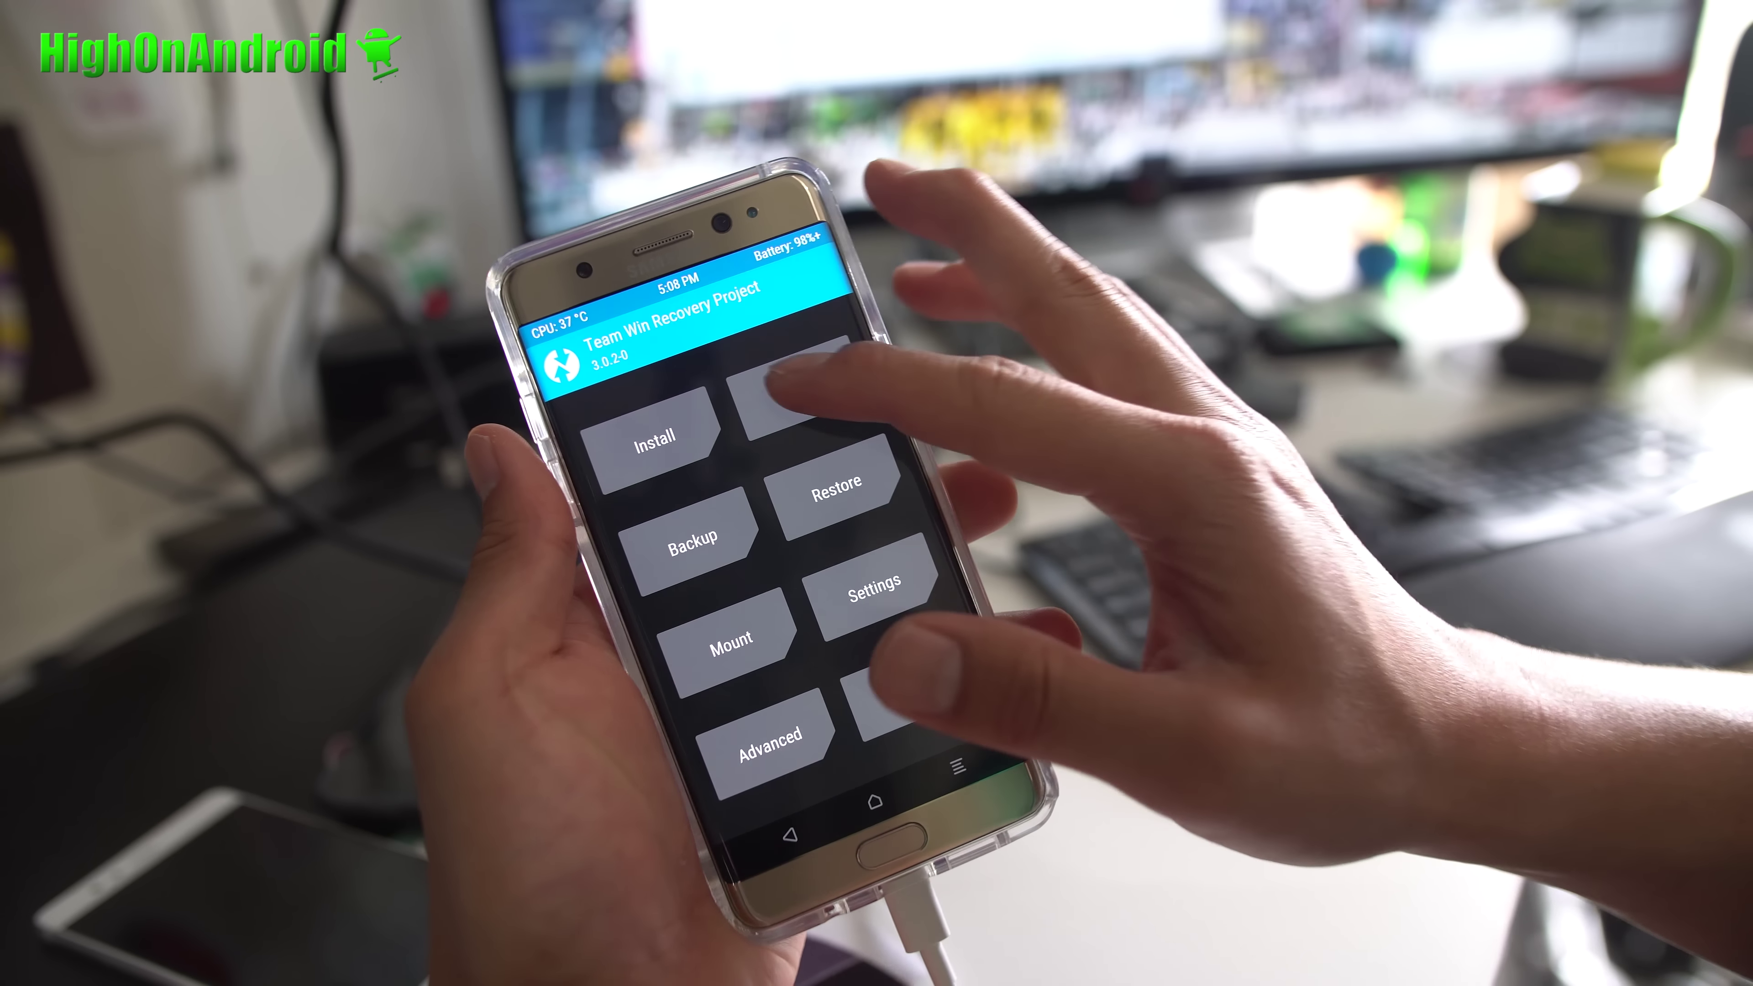
Choose Wipe > Format Data in TWRP and enter 'yes' to confirm
click(780, 390)
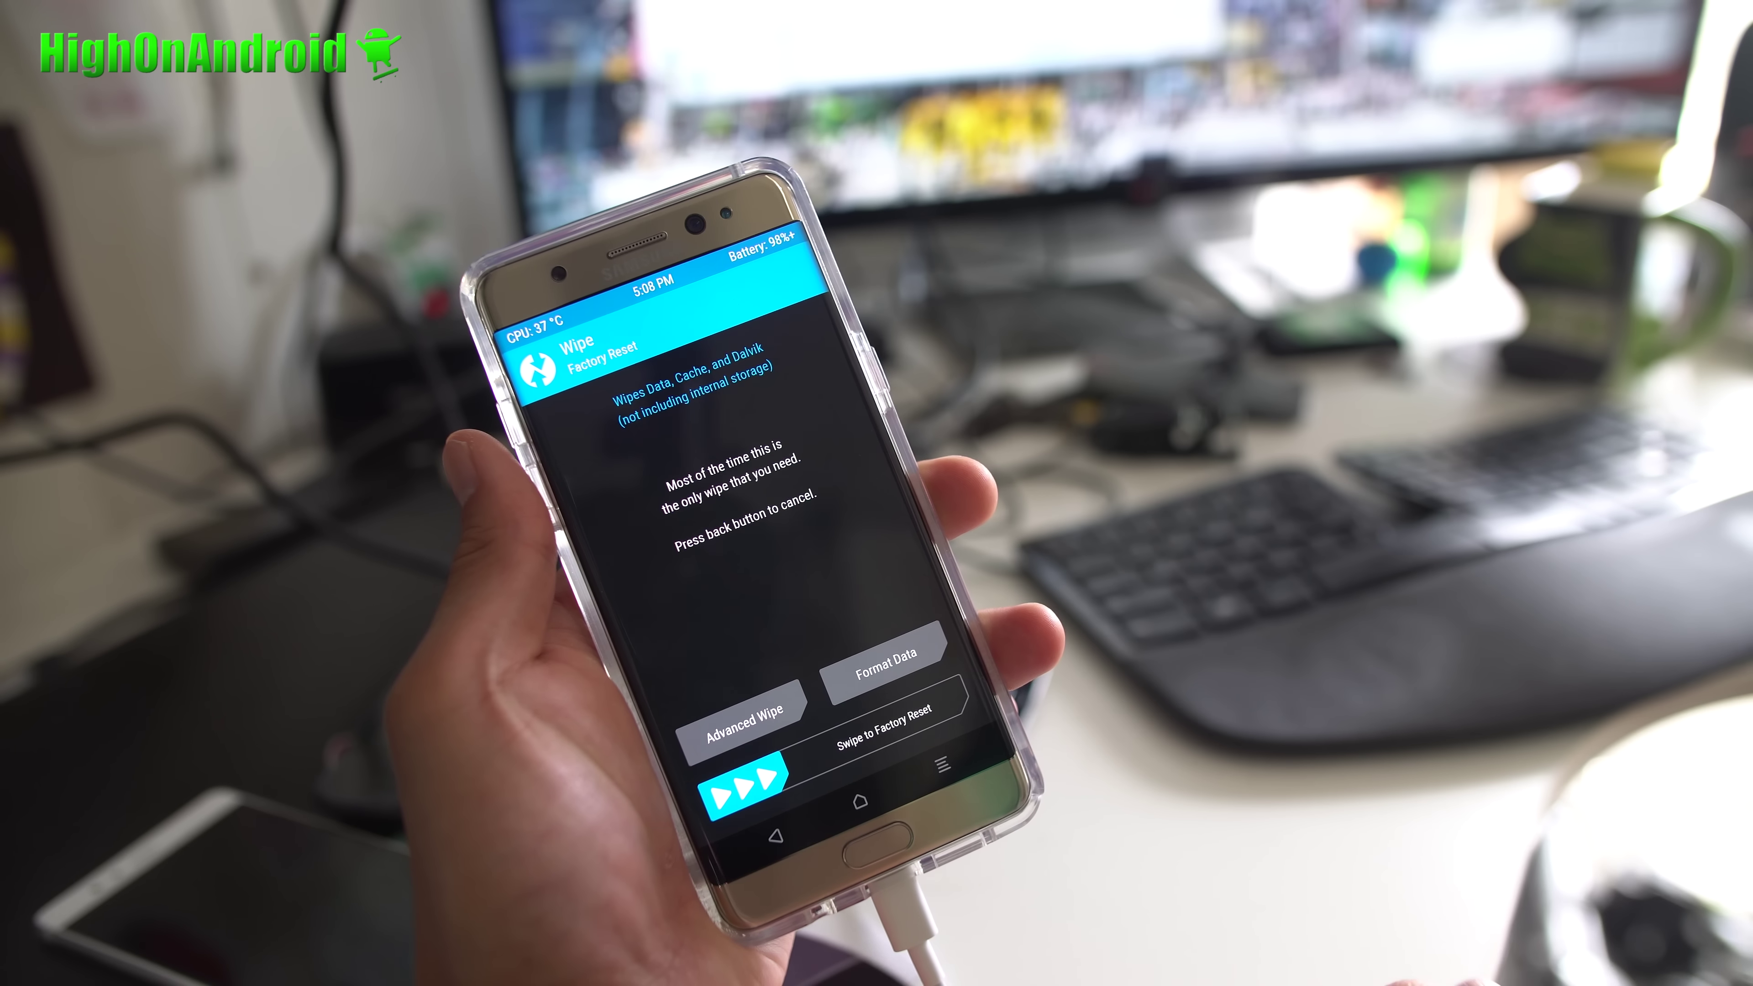
click(890, 663)
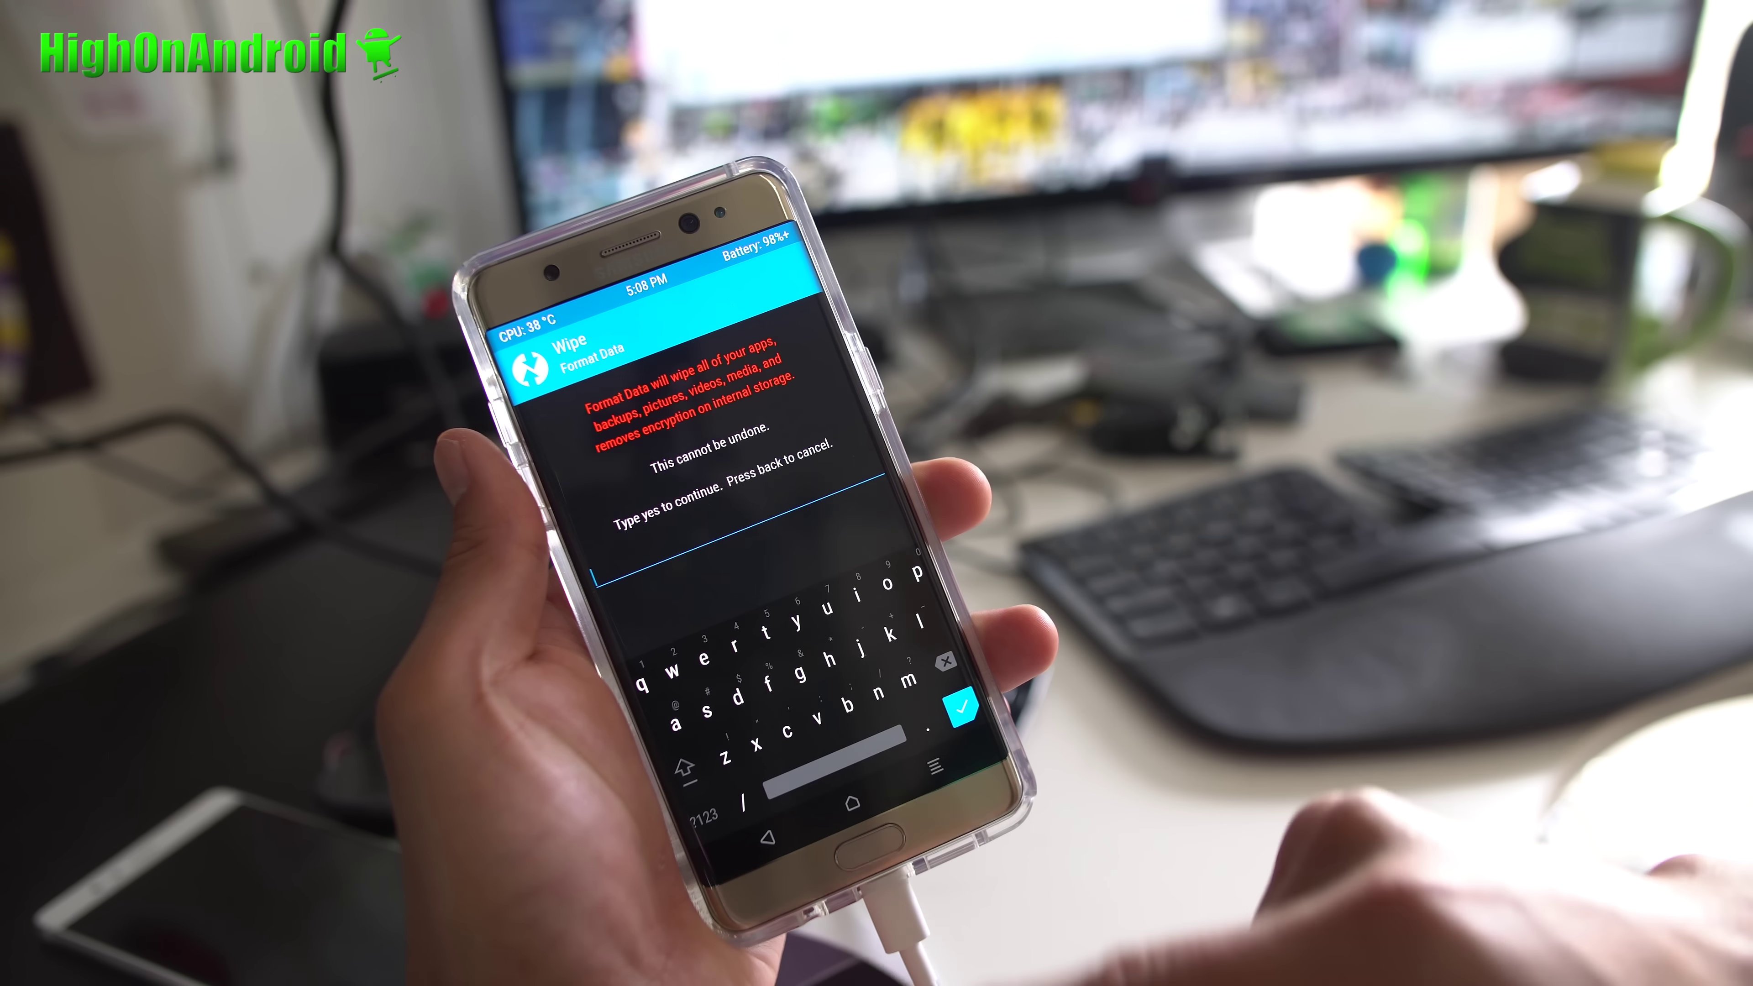
text(ye)
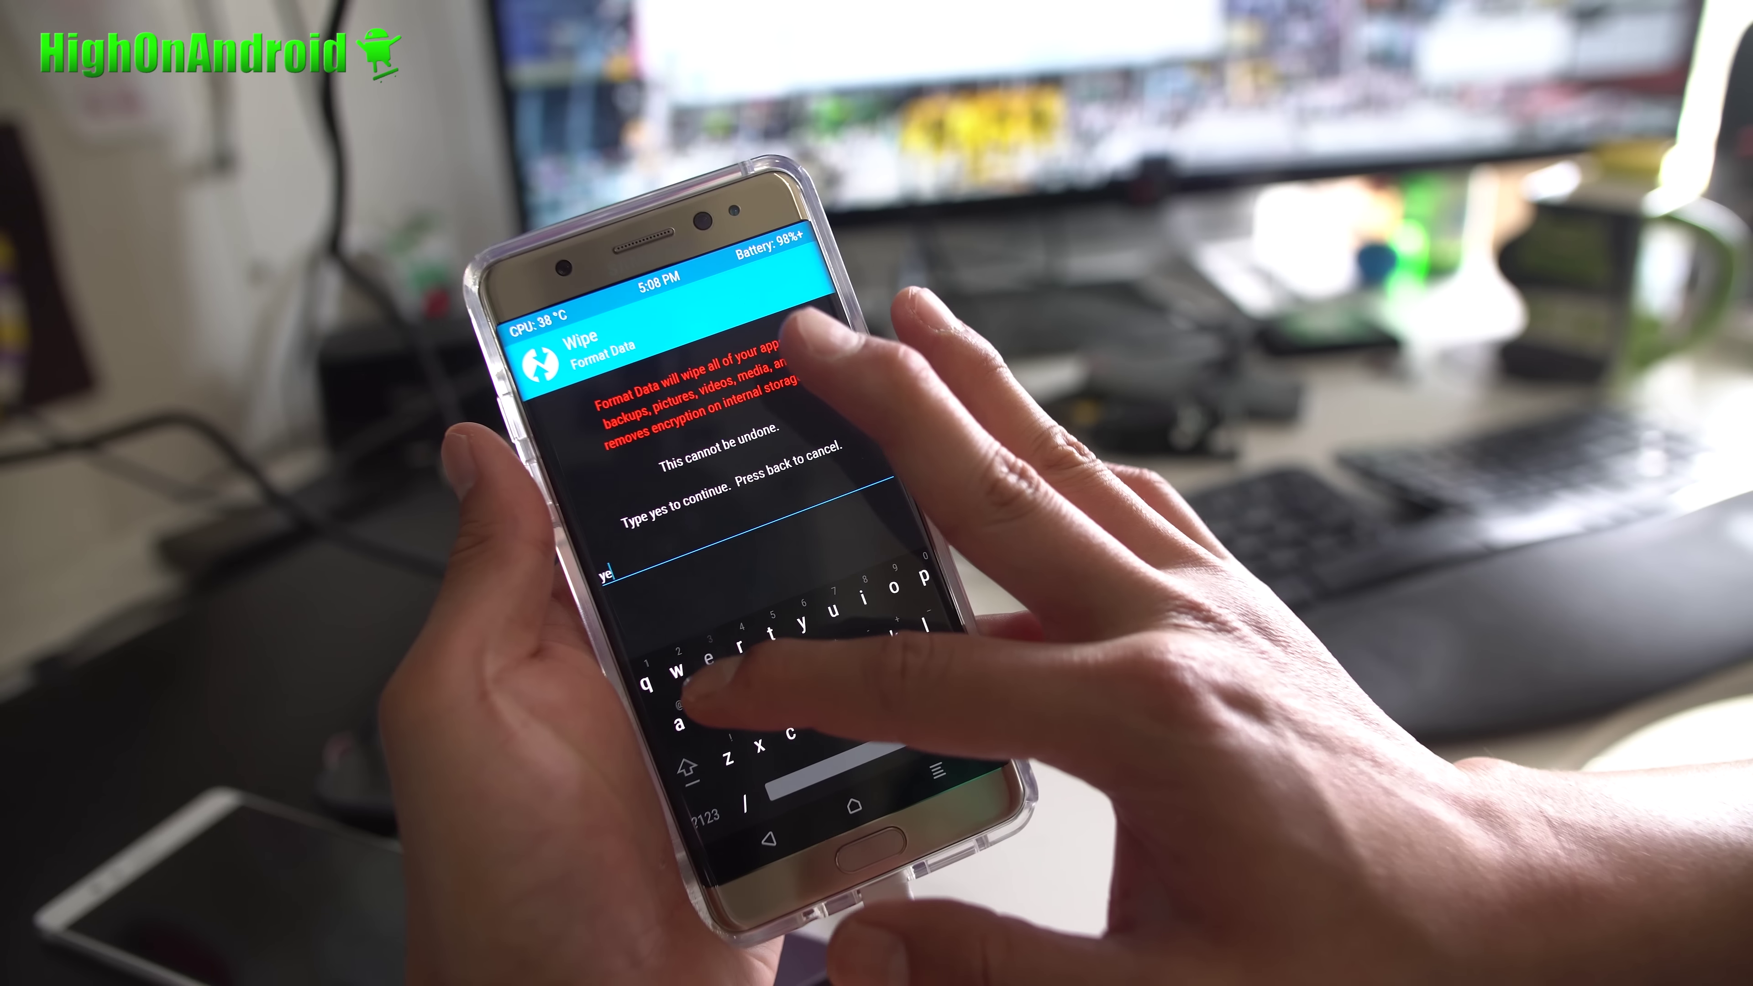
text(s)
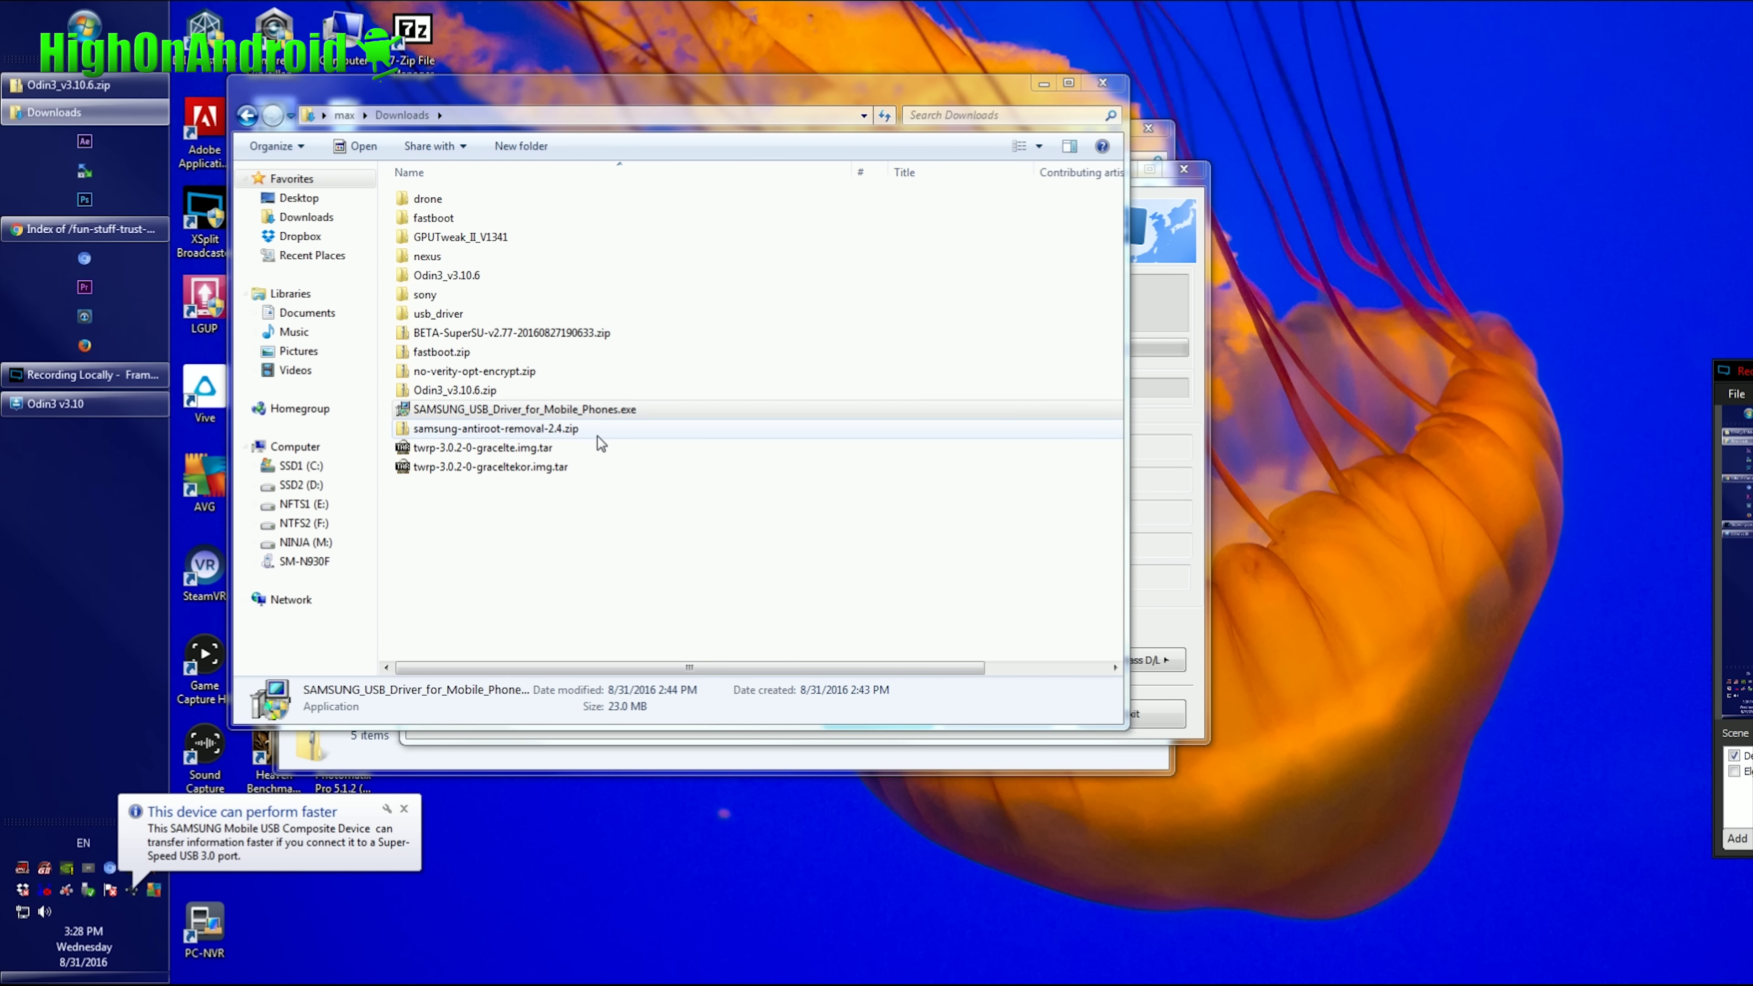
Copy BETA-SuperSU-v2.77-20160827190633.zip and samsung-antiroot-removal-2.4.zip into the phone's Internal Storage
click(572, 334)
ctrl+click(543, 430)
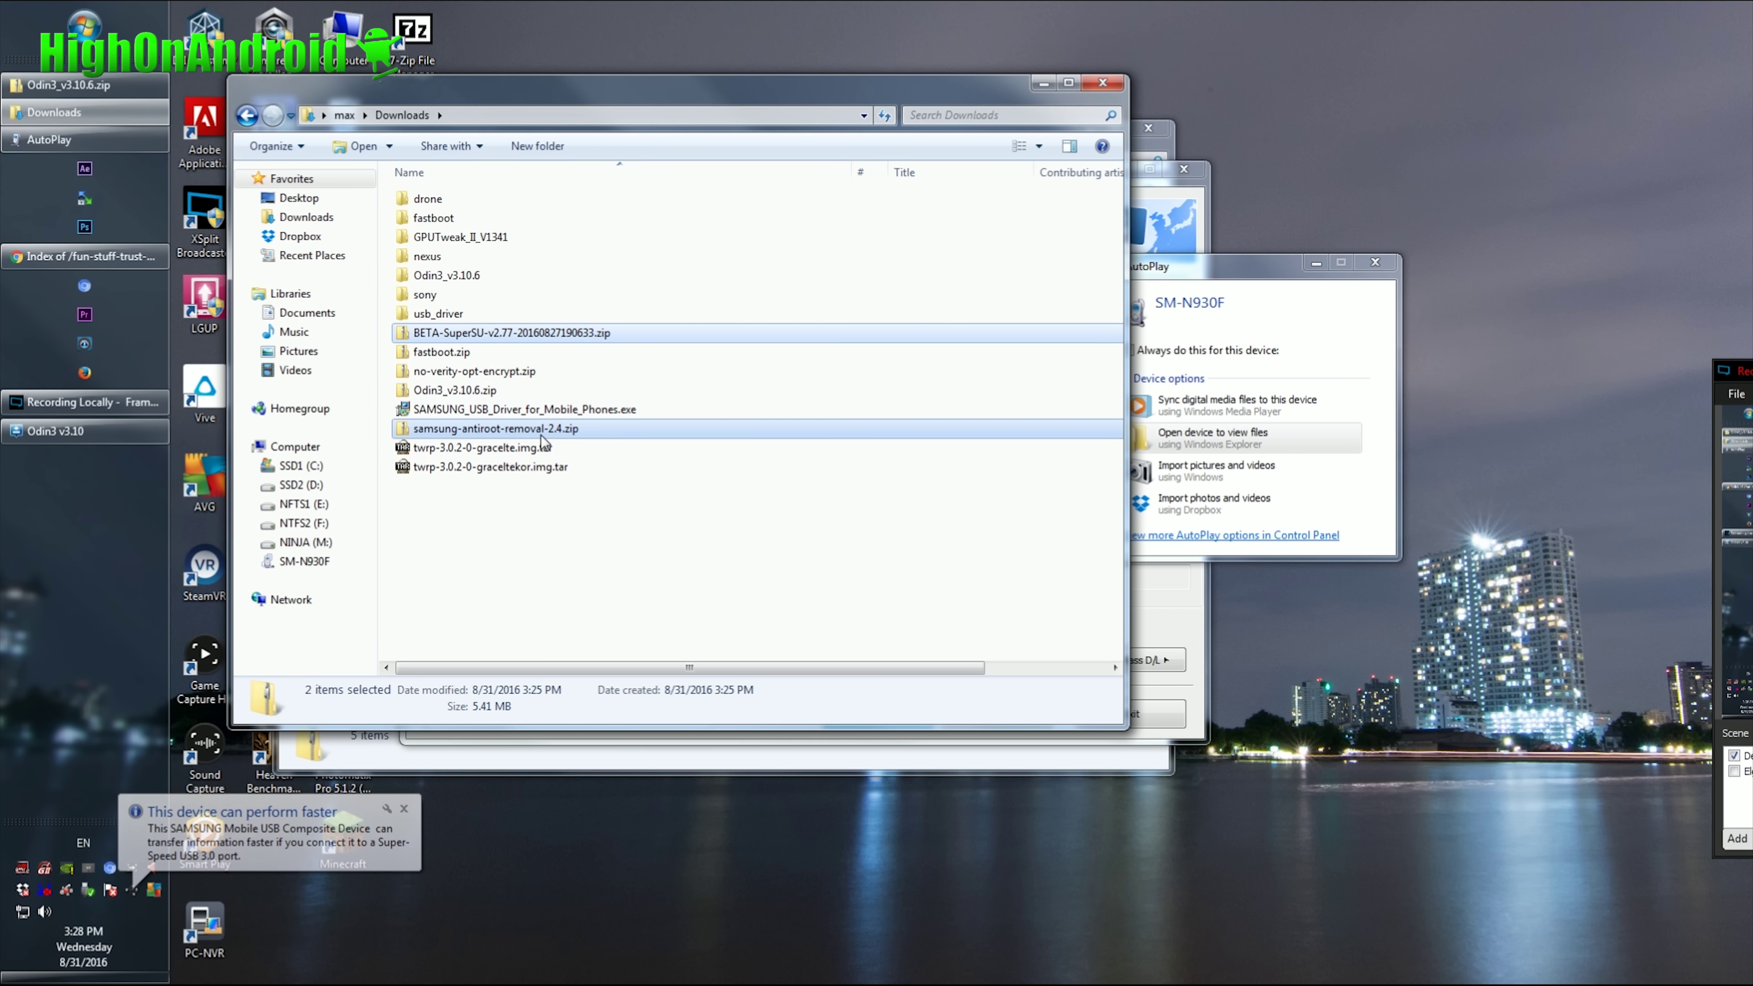
right_click(545, 436)
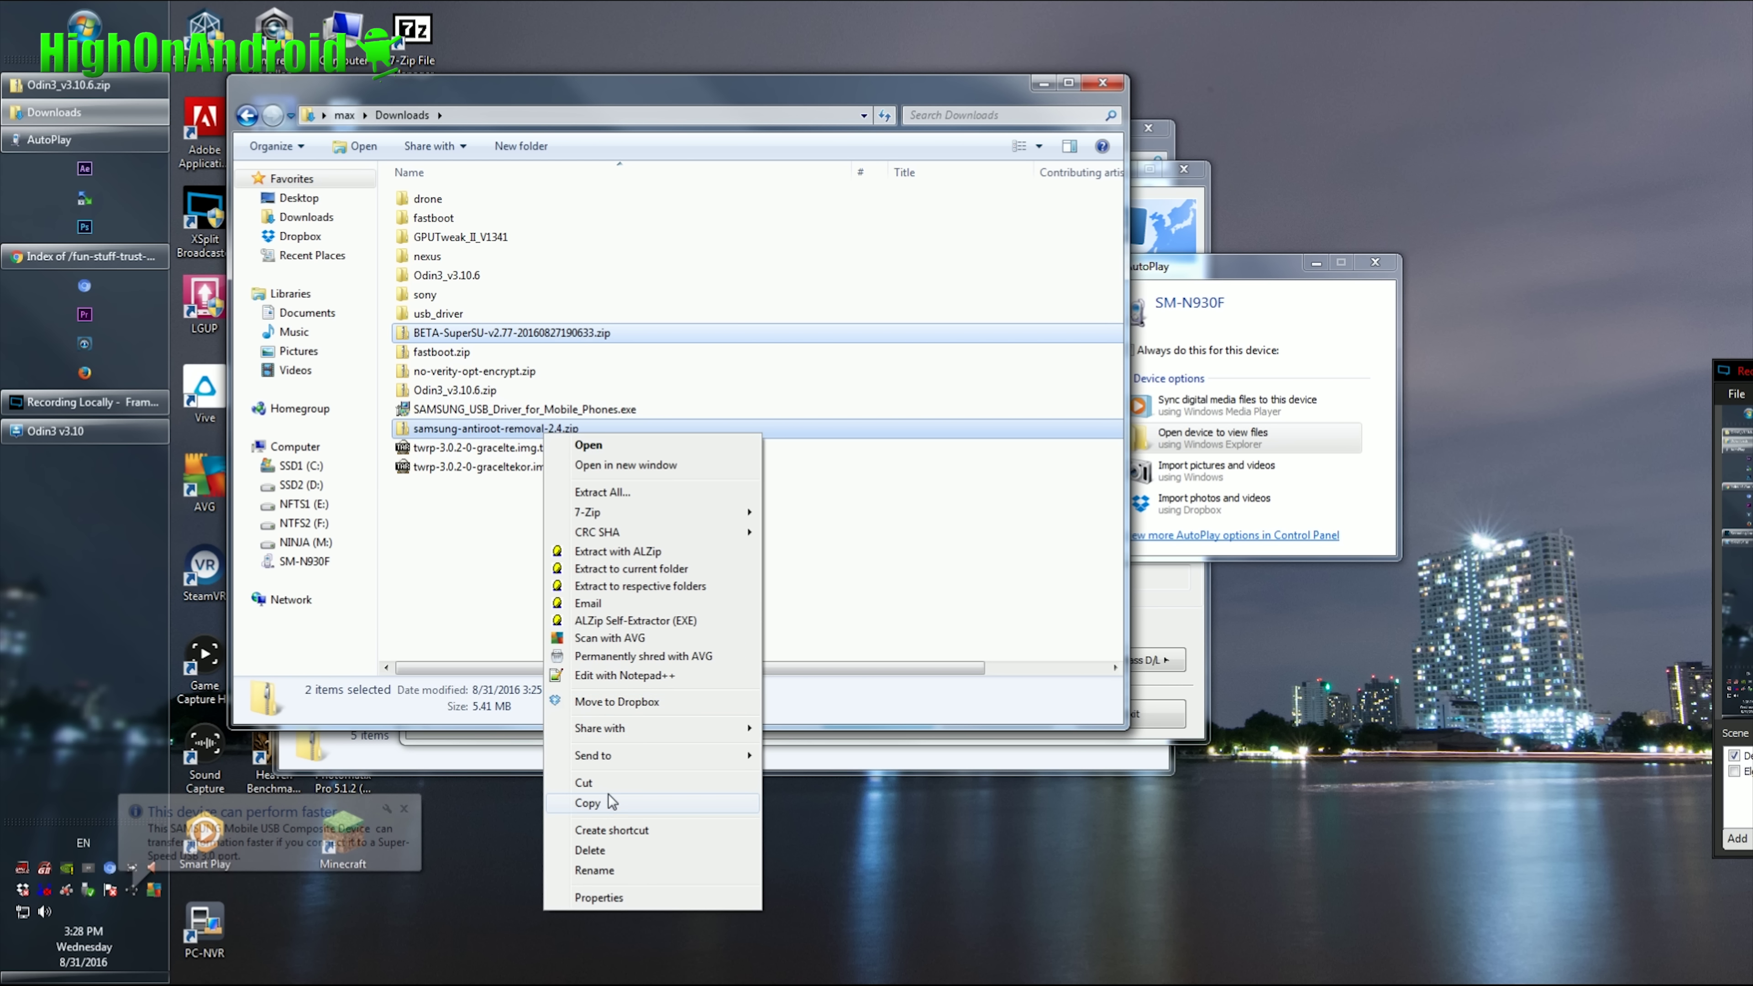
click(588, 802)
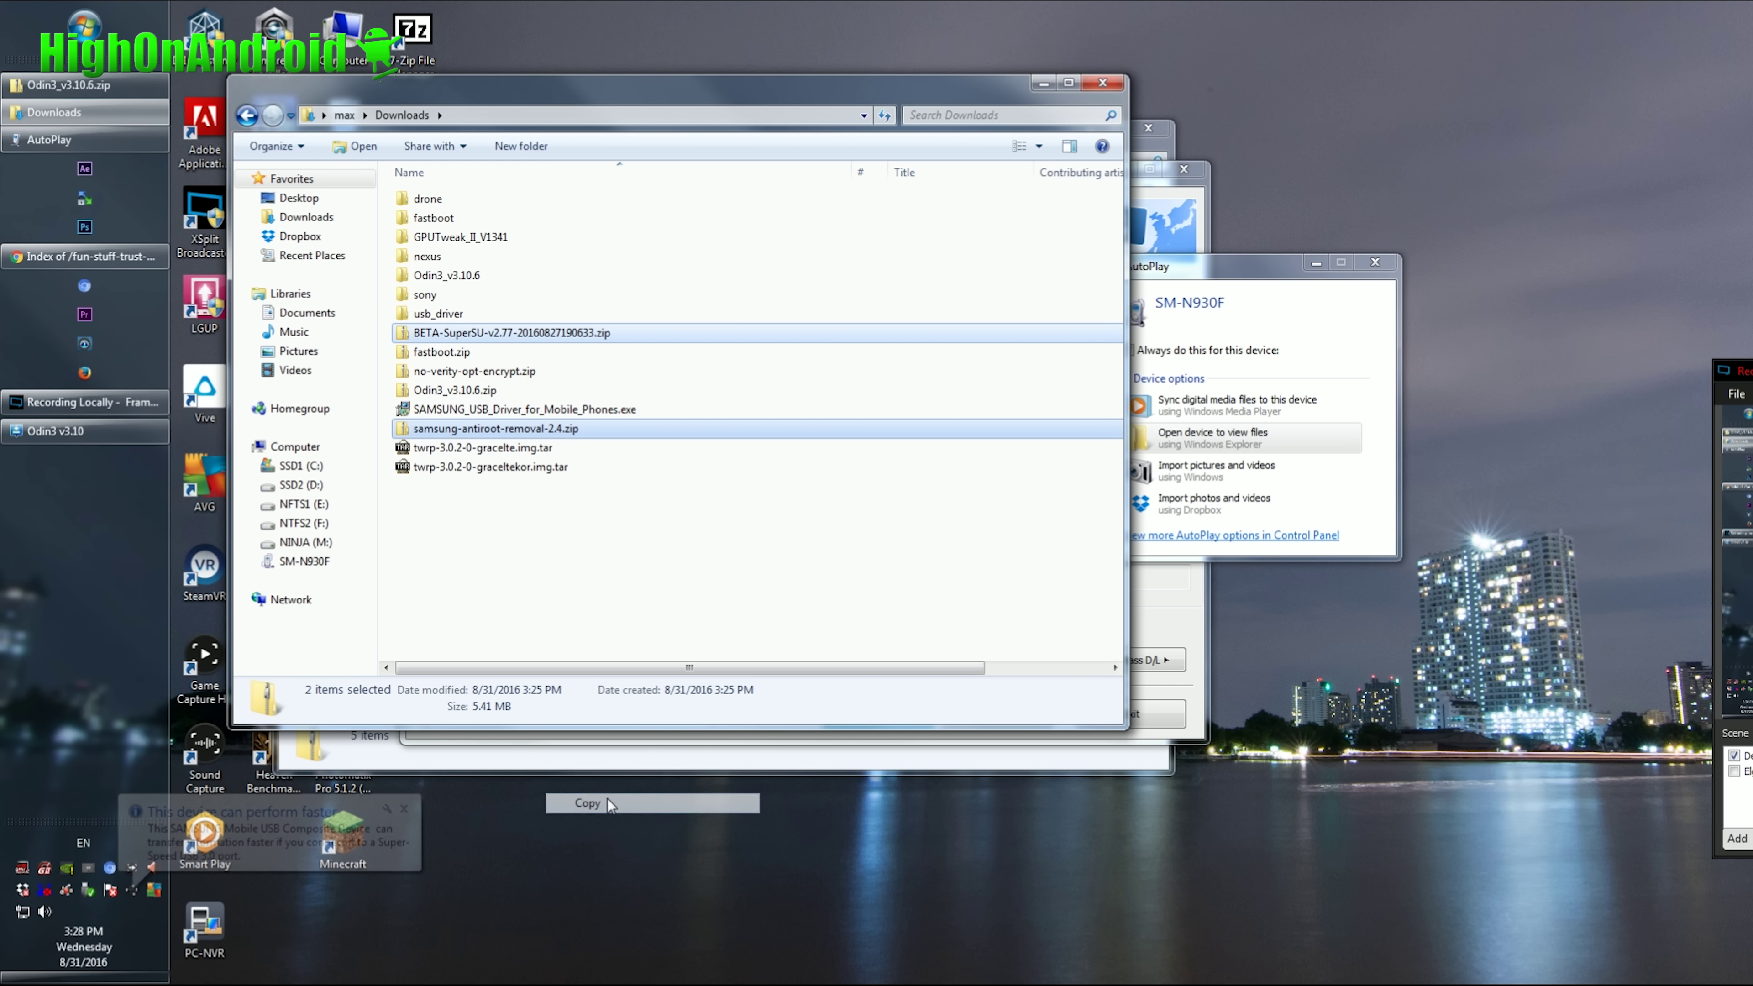
click(304, 561)
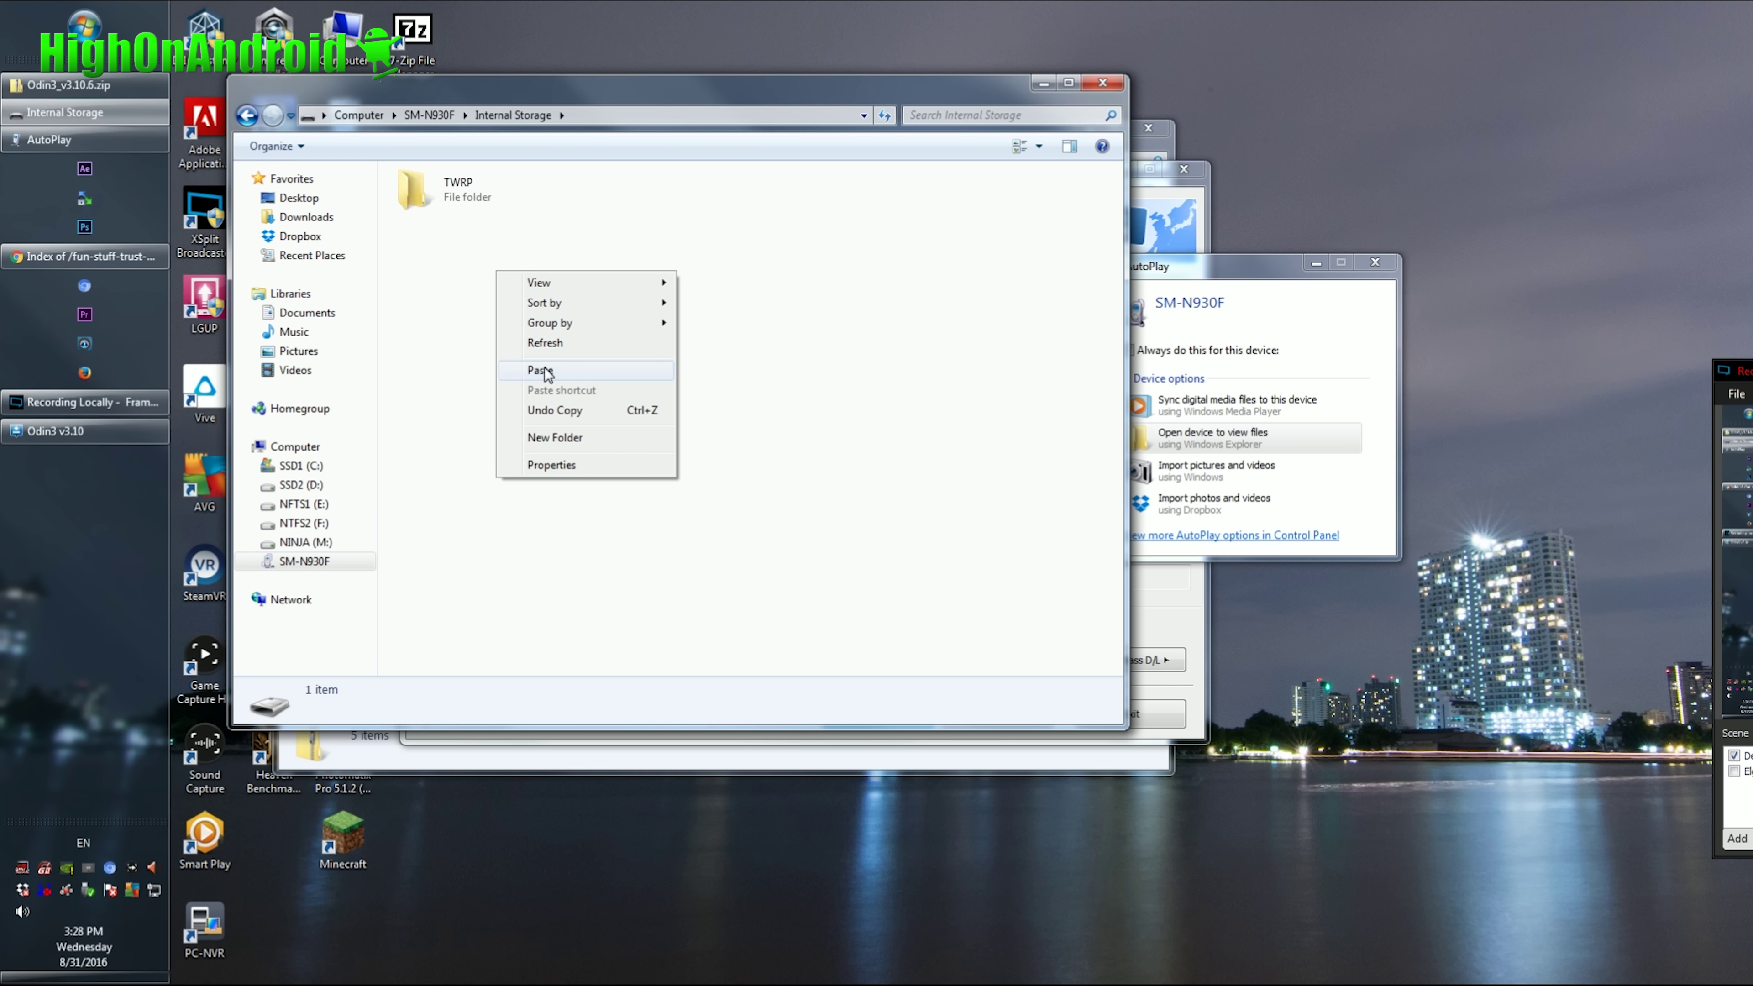
click(547, 370)
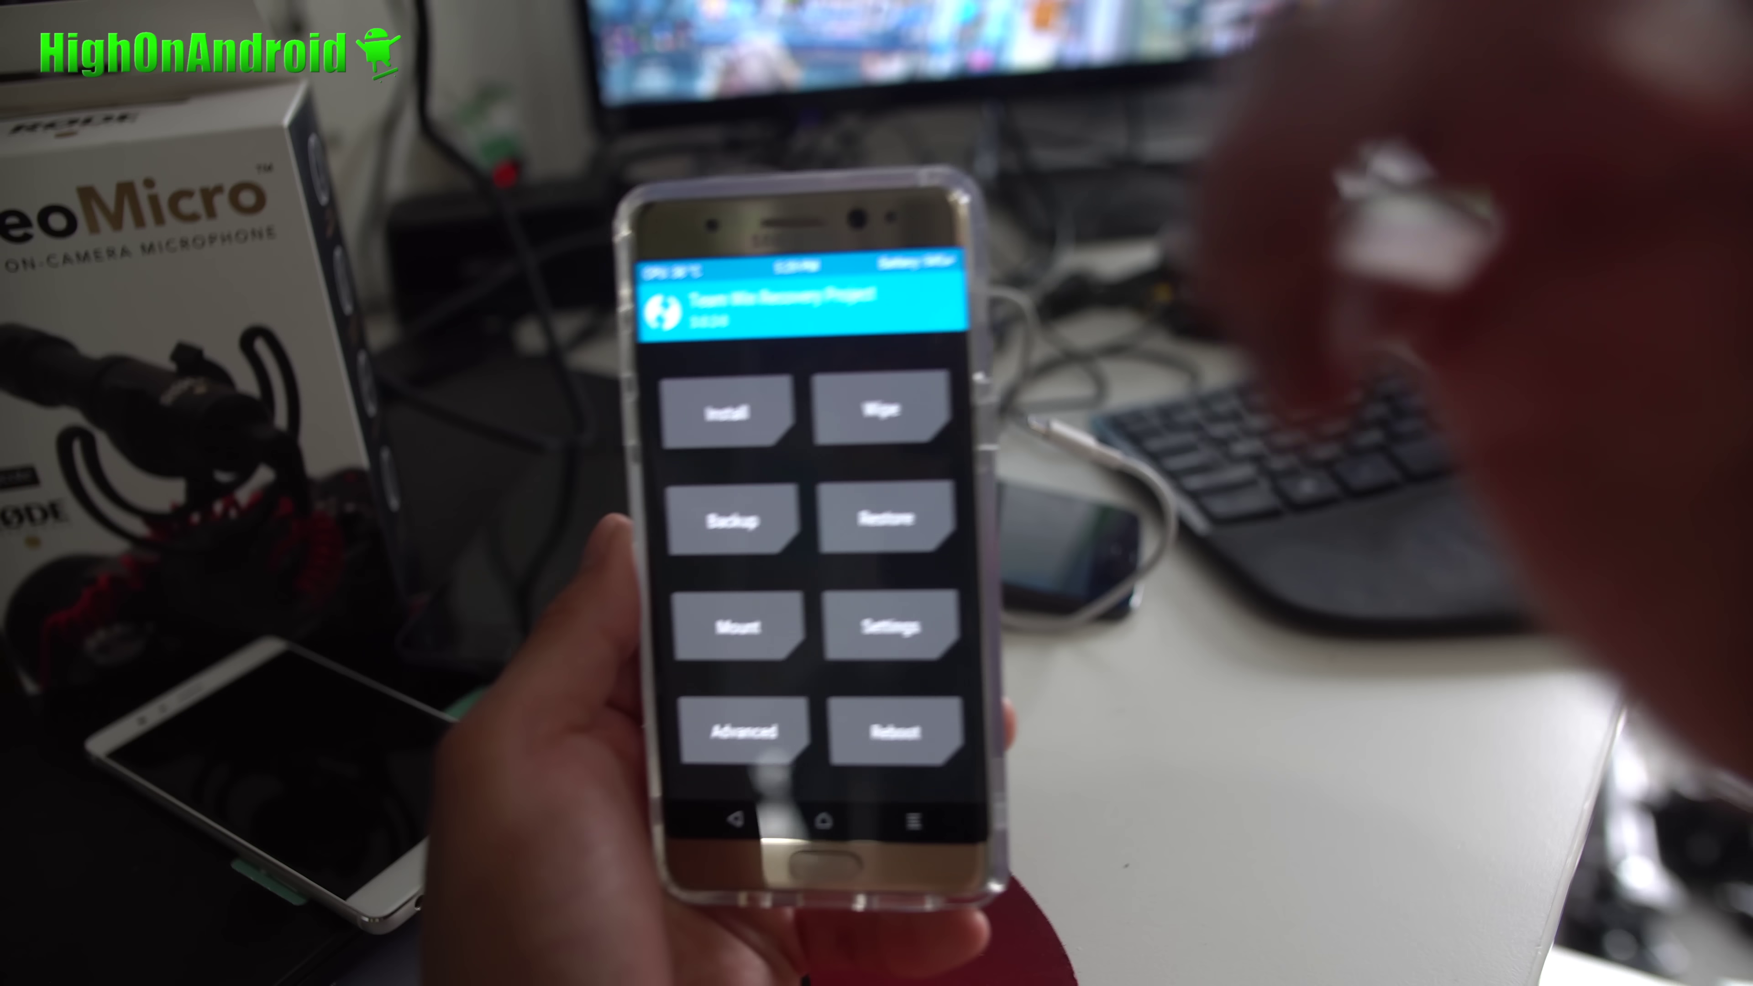